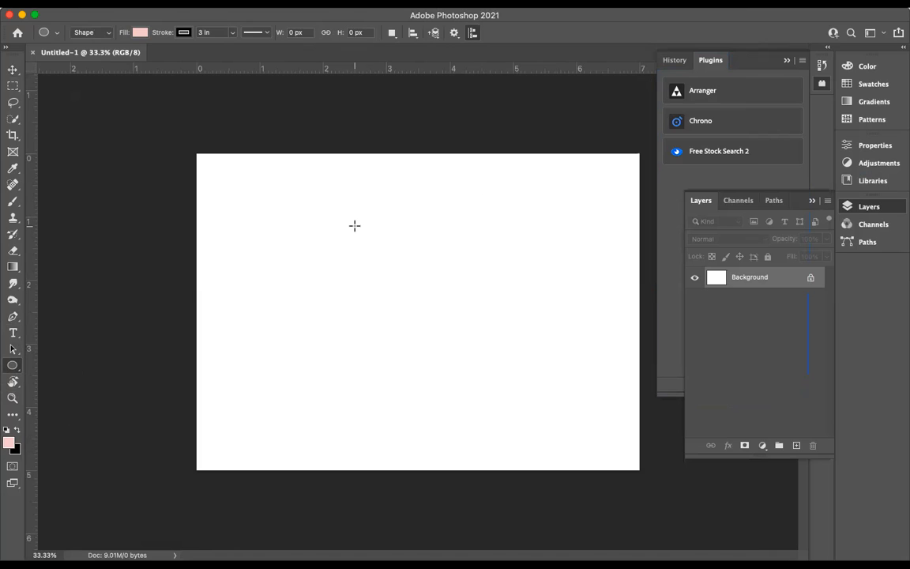
Draw a circle about 3.2 in wide on the canvas and set its fill colour to #808080
mouse_move(307, 231)
left_mouse_down()
mouse_move(532, 435)
mouse_move(523, 433)
left_mouse_up()
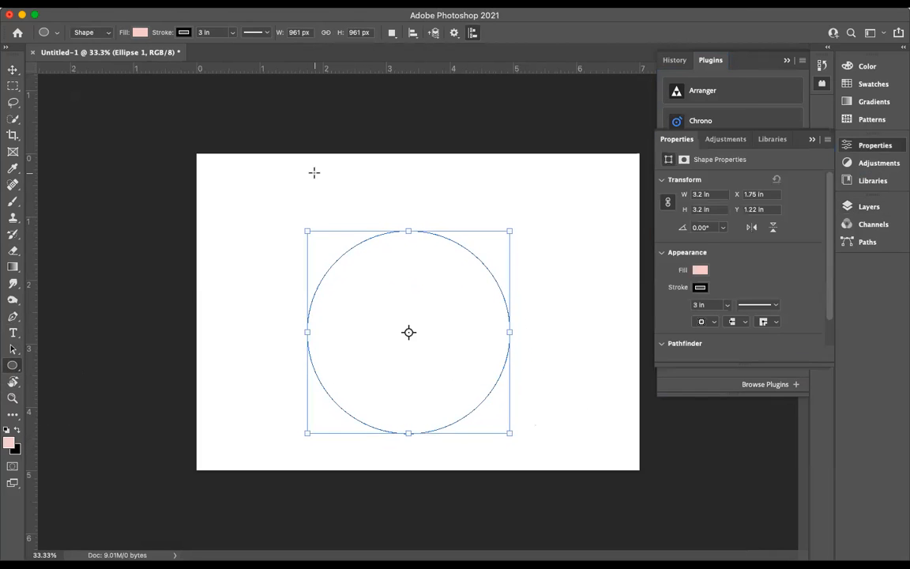
left_click(136, 34)
left_click(217, 57)
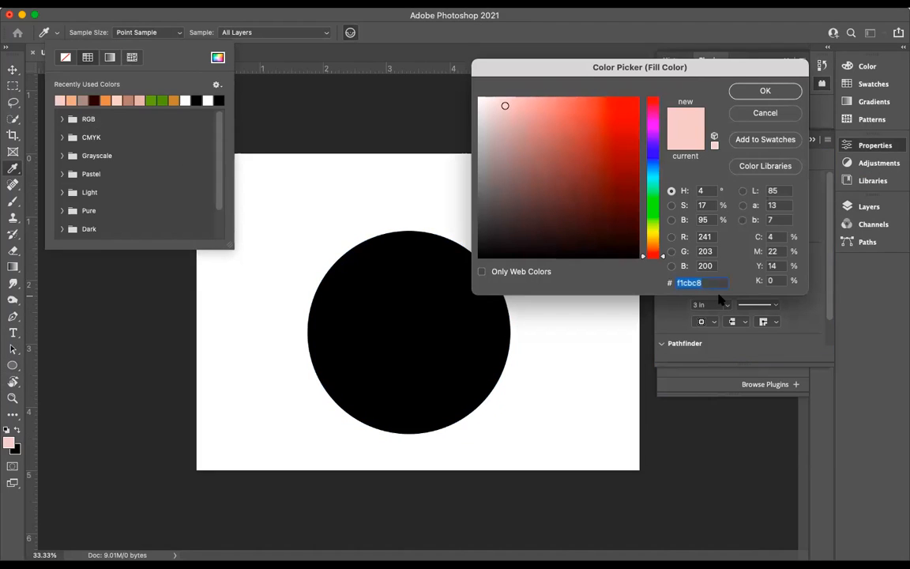
type("80808")
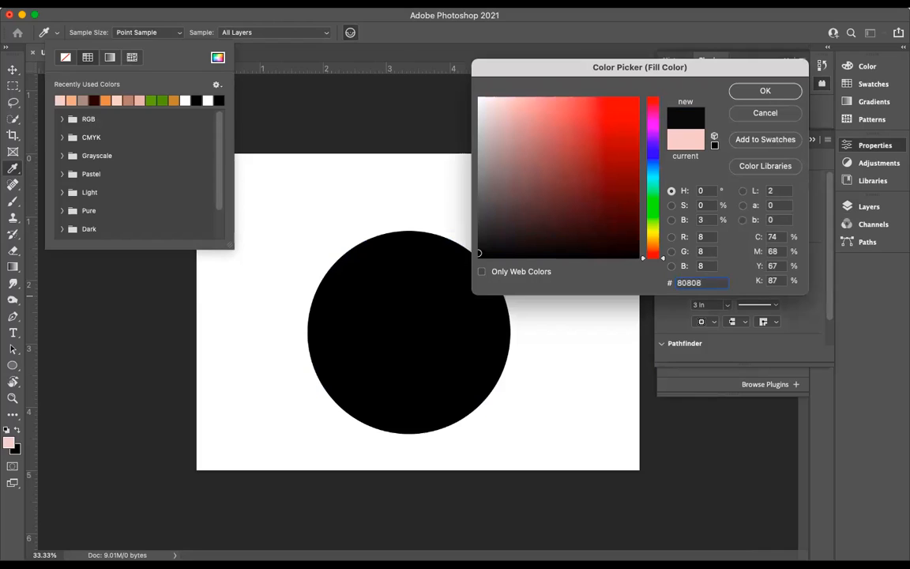
type("0")
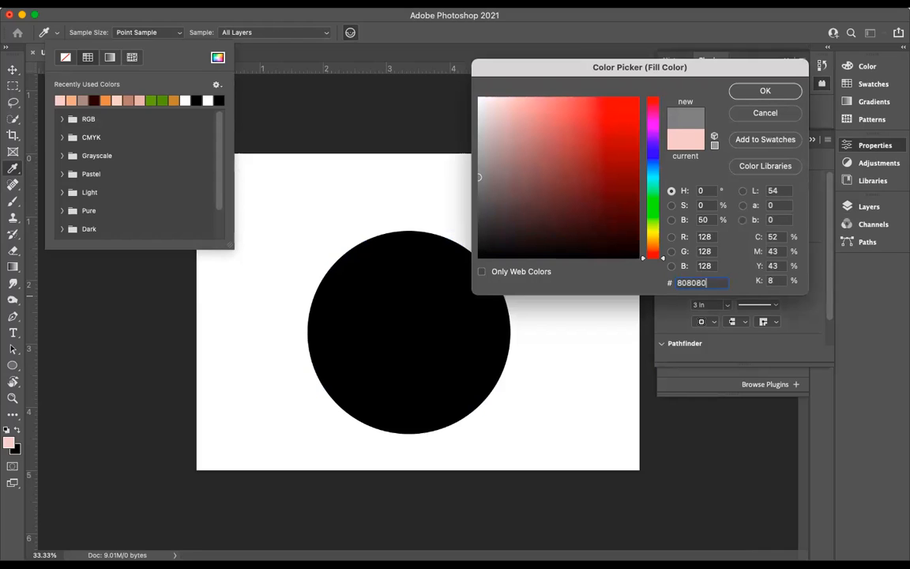
key("Return")
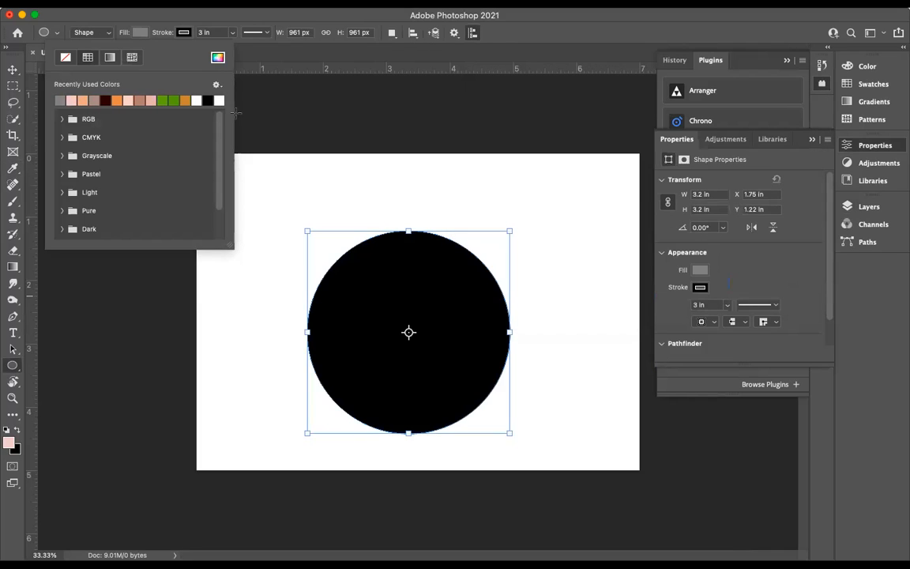
Remove the circle's stroke and move the circle up and right, nearer the canvas centre
left_click(184, 32)
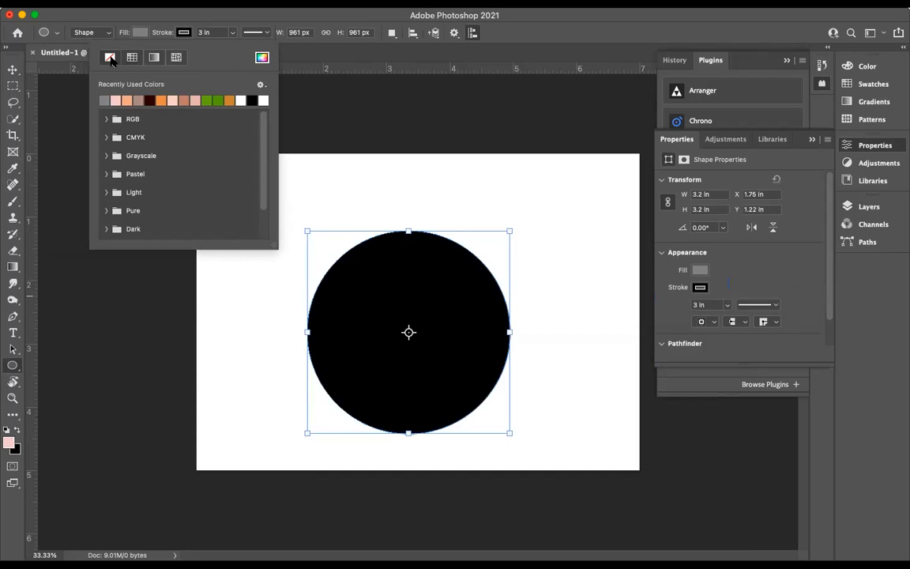
left_click(109, 57)
left_click(10, 70)
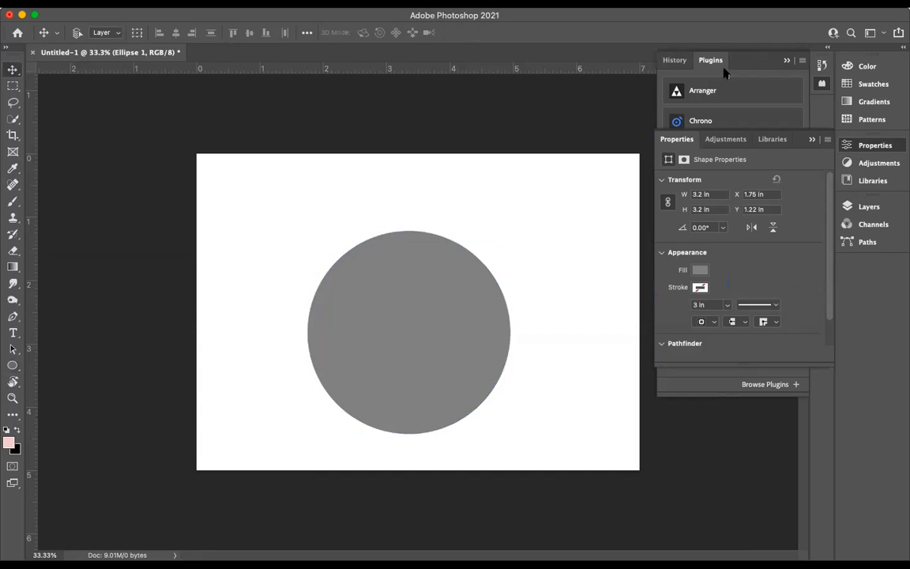
left_click(891, 206)
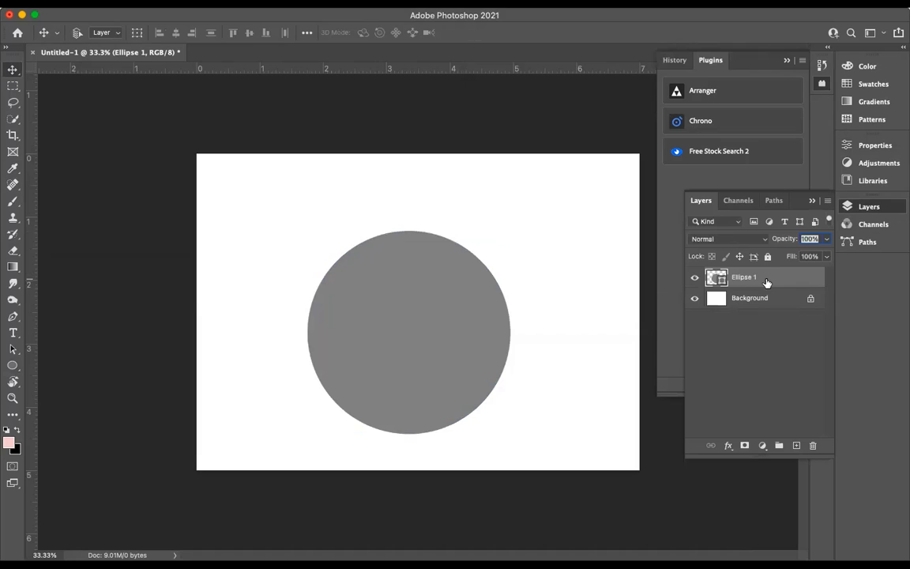
left_click_drag(430, 345, 444, 331)
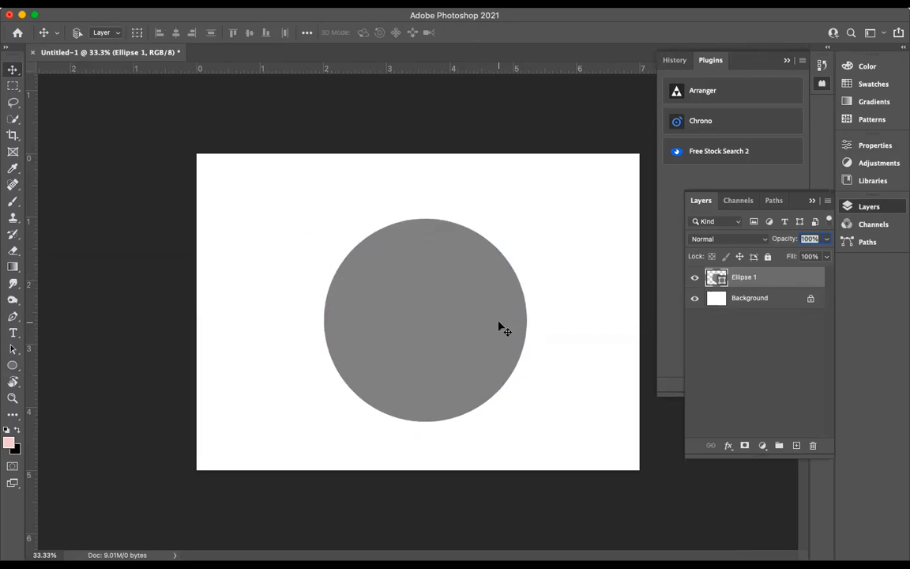
Rasterize the Ellipse 1 shape layer and shift the circle to the centre of the canvas
key("b")
left_click(470, 310)
left_click(504, 228)
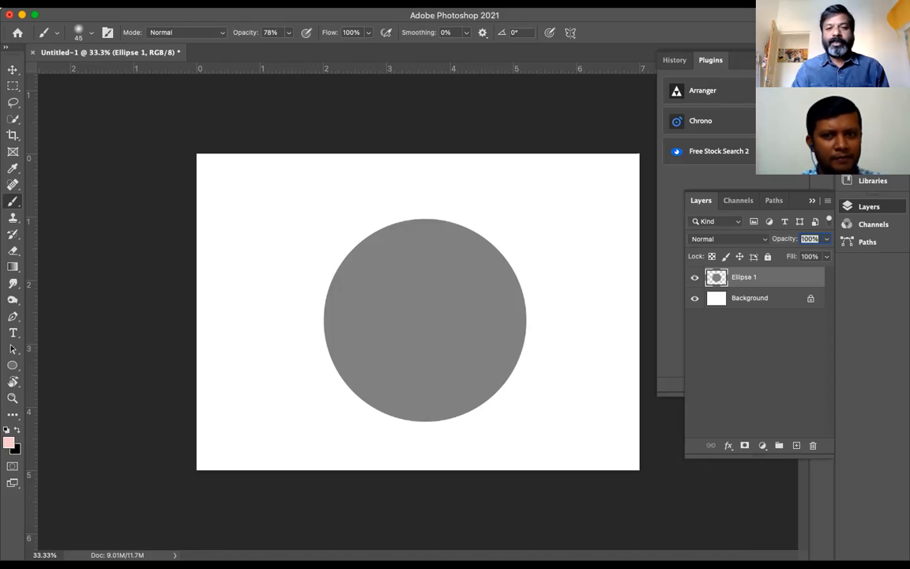
left_click(11, 70)
left_click_drag(391, 265, 383, 258)
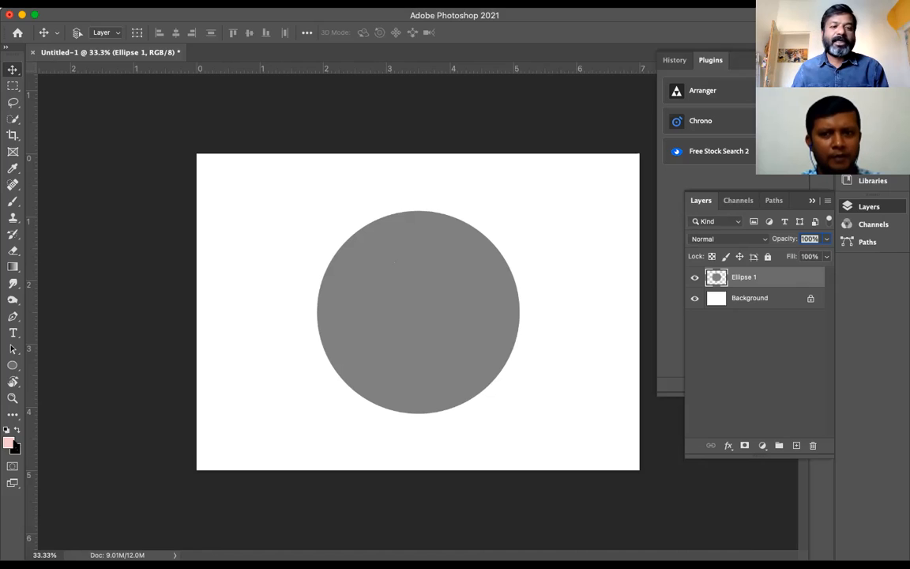
left_click(8, 441)
left_click_drag(566, 69, 386, 97)
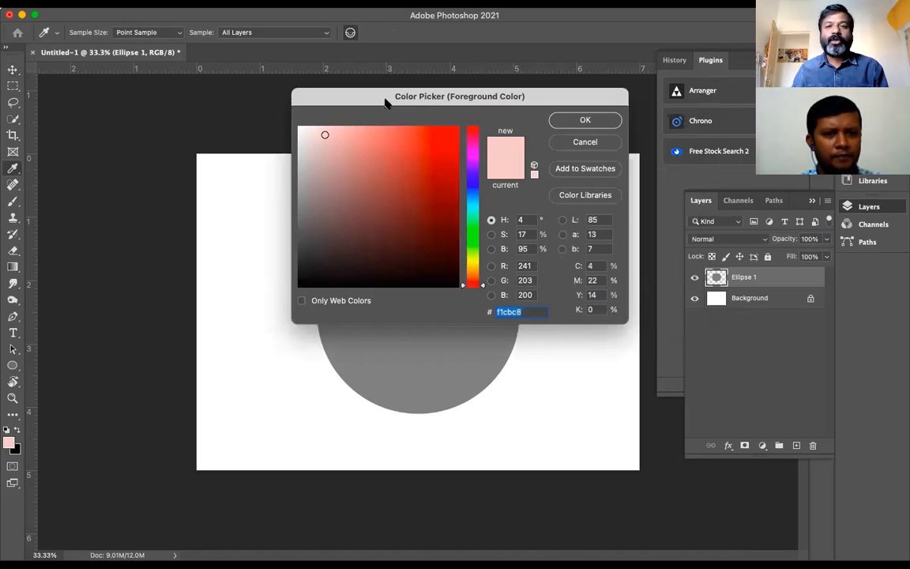
left_click_drag(300, 144, 295, 126)
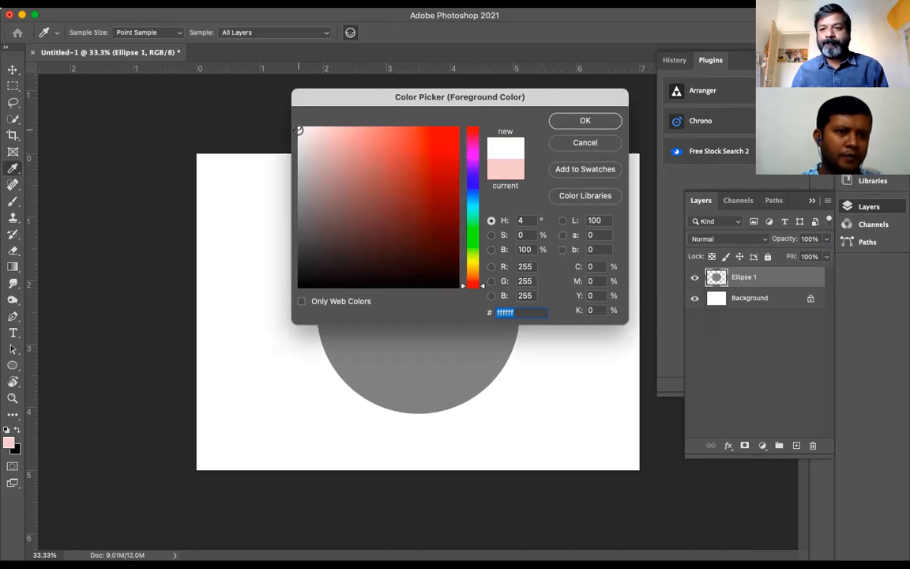
left_click_drag(311, 278, 297, 293)
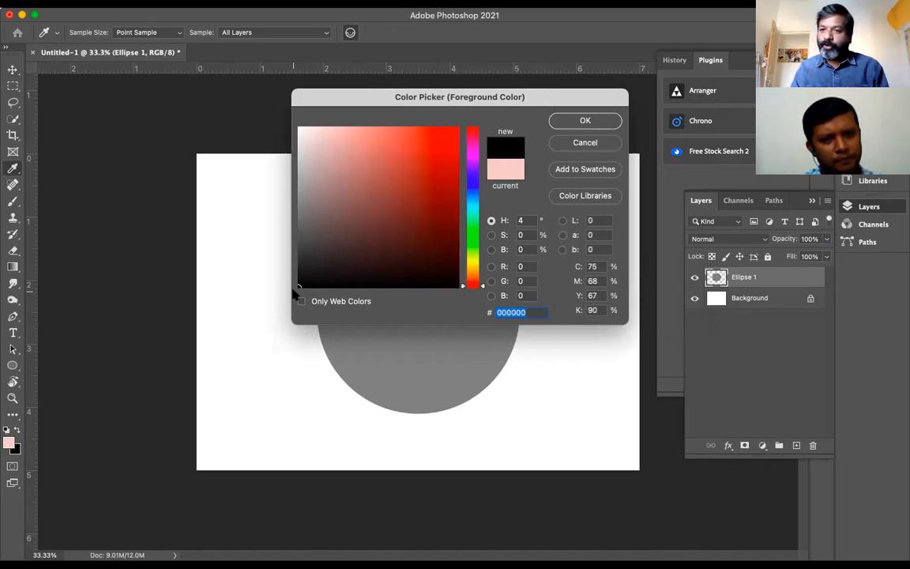
left_click(298, 207)
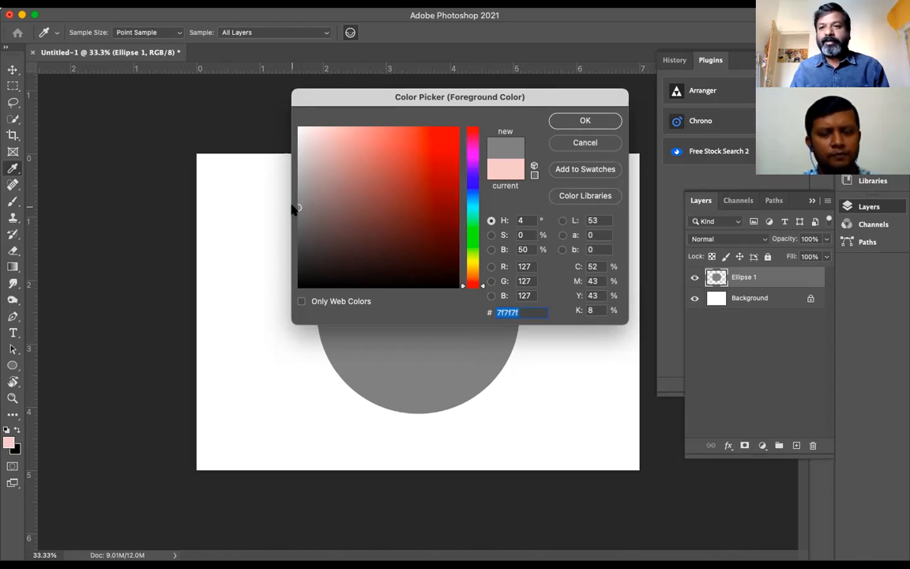
left_click(585, 142)
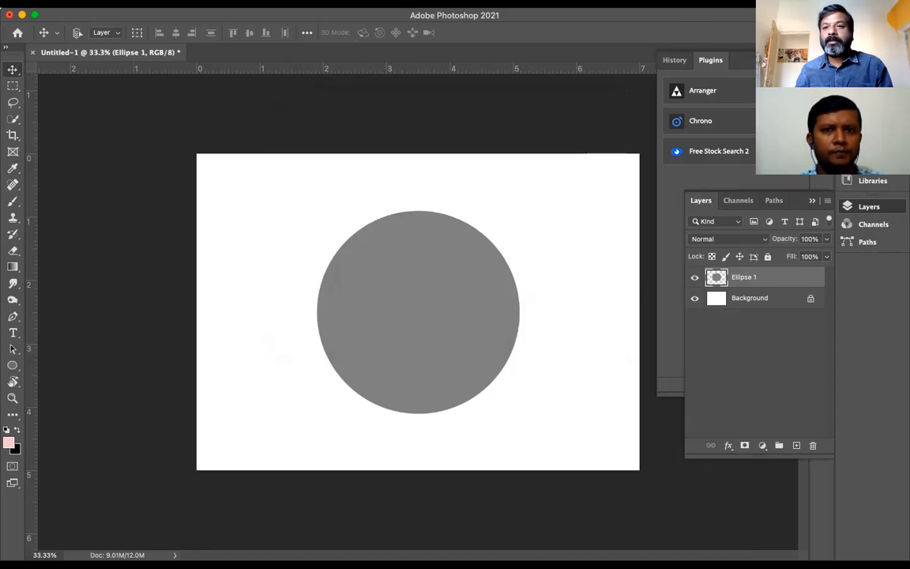
Add a dark blue gradient fill layer directly above the Background layer, behind the circle
left_click(785, 60)
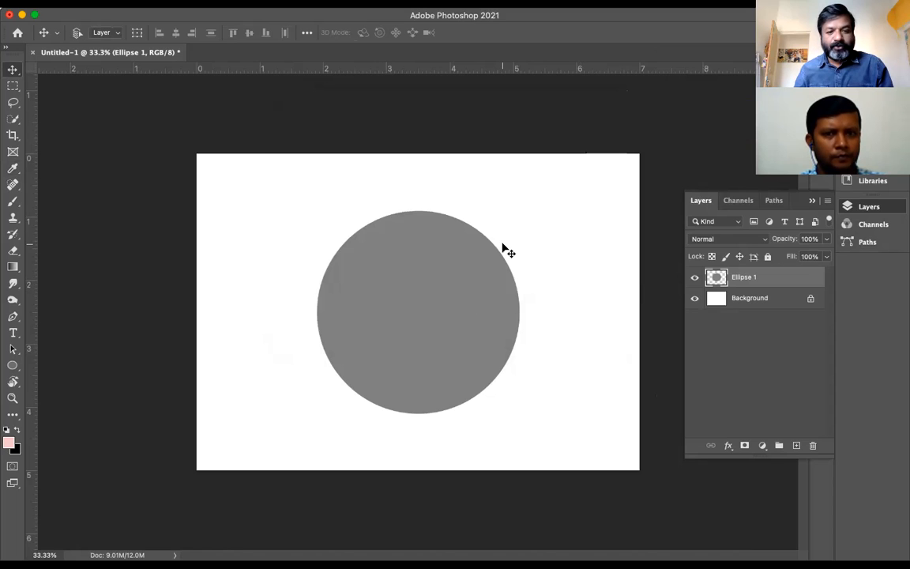
left_click(758, 298)
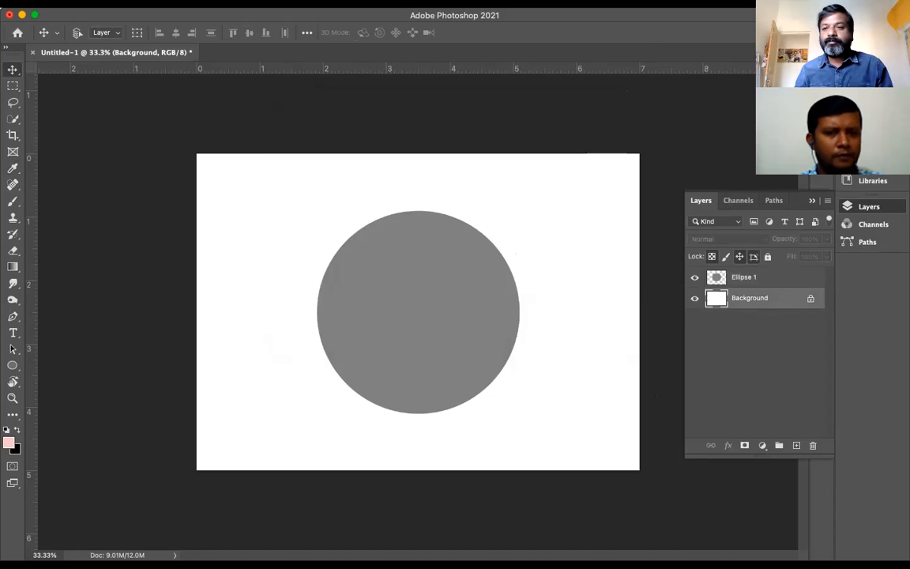
left_click(872, 102)
left_click(766, 100)
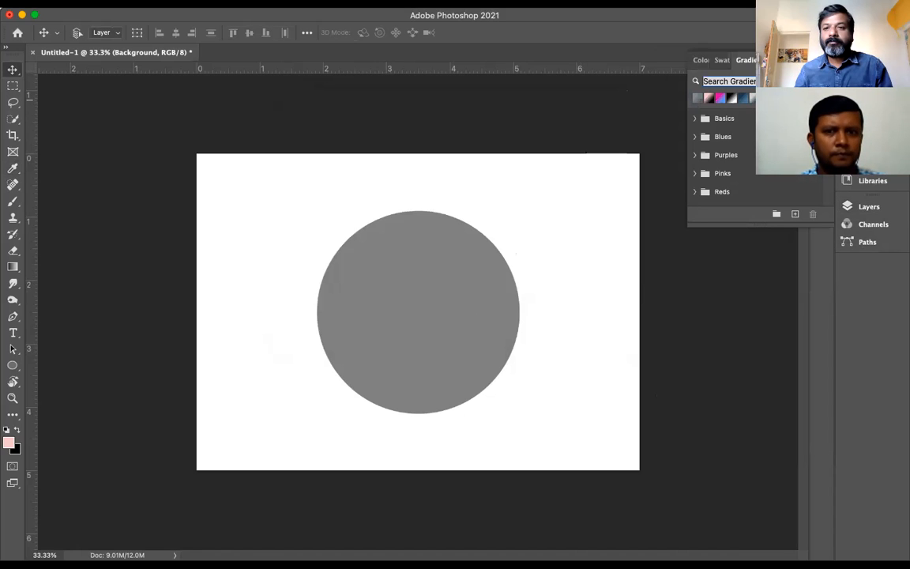
left_click_drag(766, 101, 583, 241)
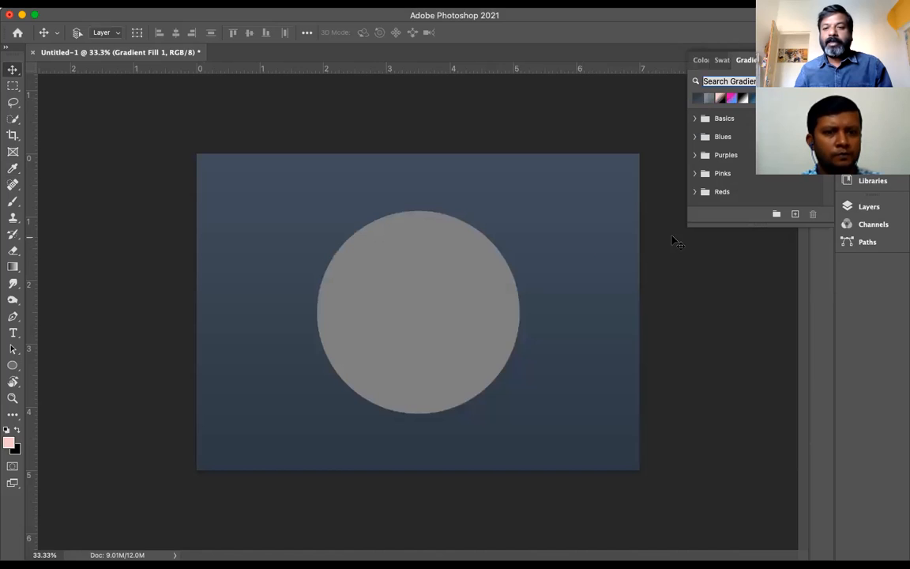
Load the outline of the circle on the Ellipse 1 layer as a selection
left_click(849, 206)
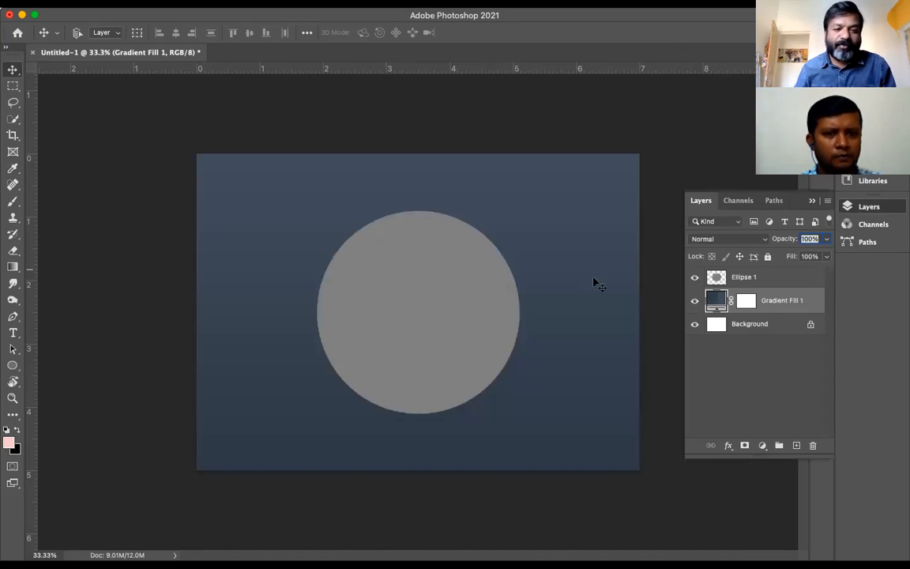
left_click(770, 285)
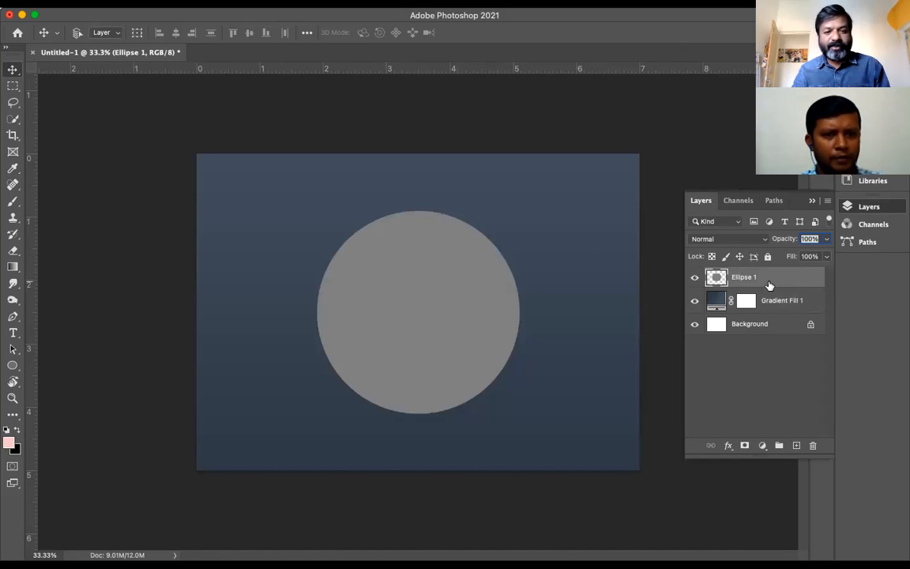
left_click(716, 277, "super")
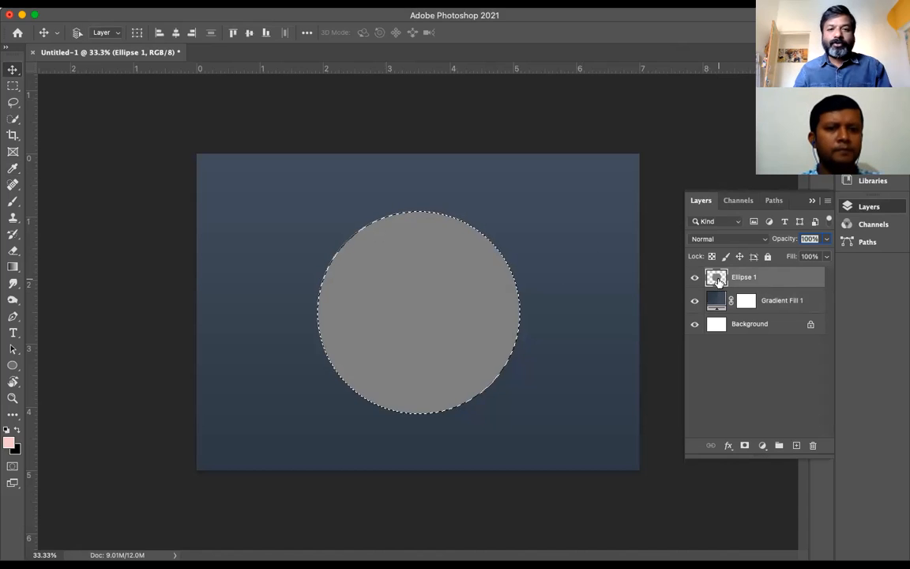
Float the toolbox in two columns beside the circle and activate the Dodge tool
left_click(7, 46)
left_click_drag(49, 71, 91, 131)
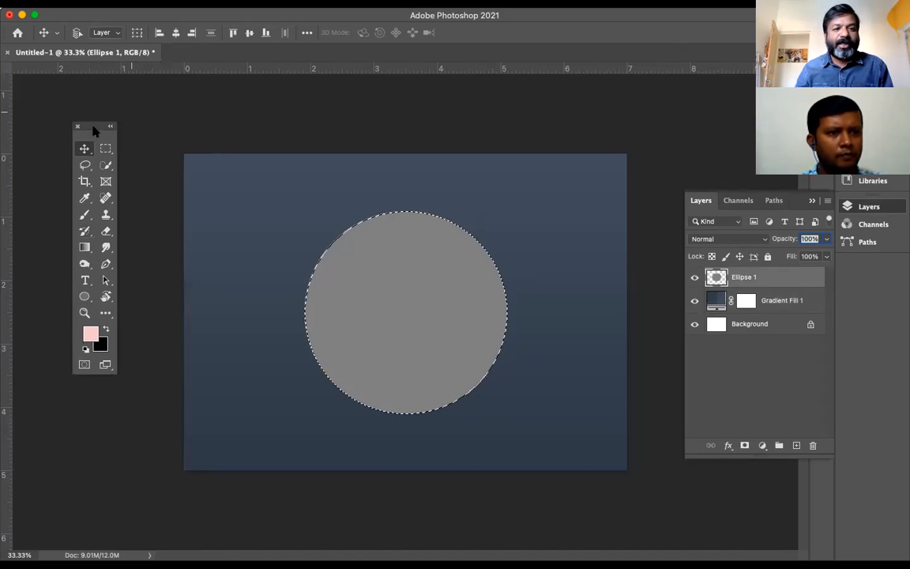
left_click(84, 263)
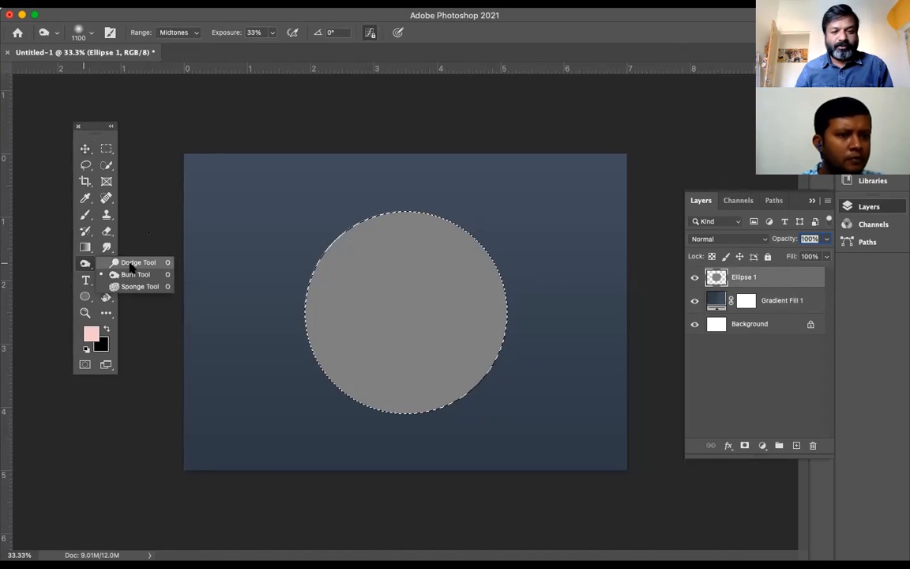
left_click(131, 264)
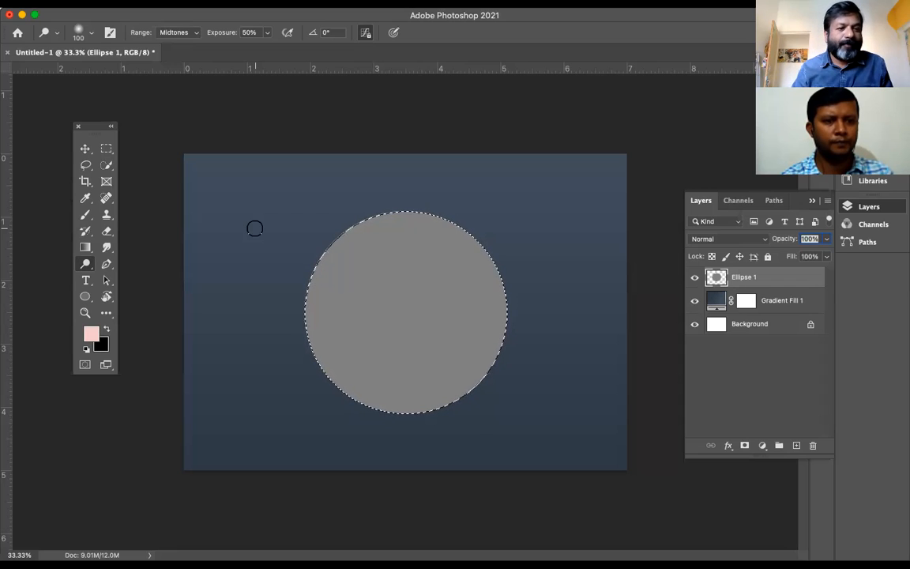
mouse_move(90, 127)
left_mouse_down()
mouse_move(180, 71)
mouse_move(184, 225)
left_mouse_up()
mouse_move(179, 351)
left_mouse_down()
mouse_move(245, 372)
mouse_move(237, 363)
left_mouse_up()
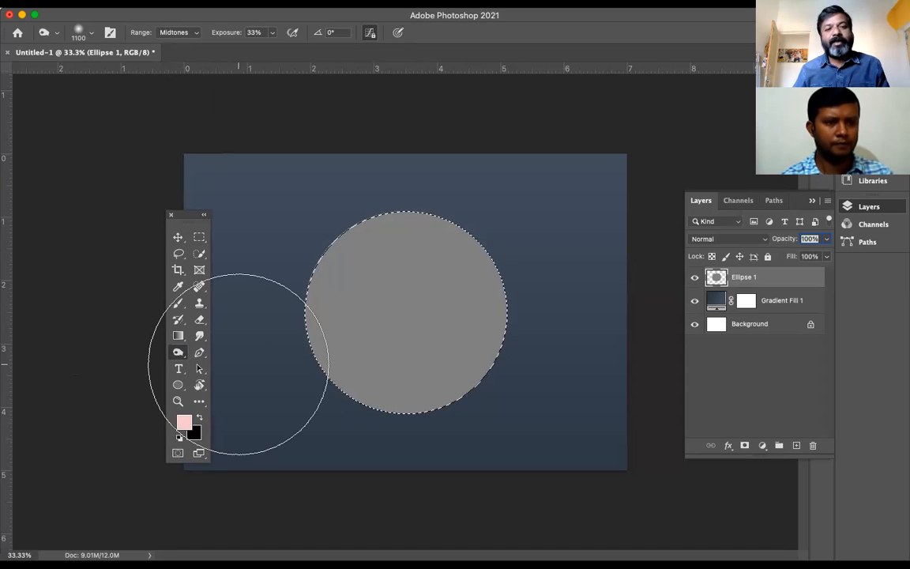
left_click_drag(178, 352, 230, 351)
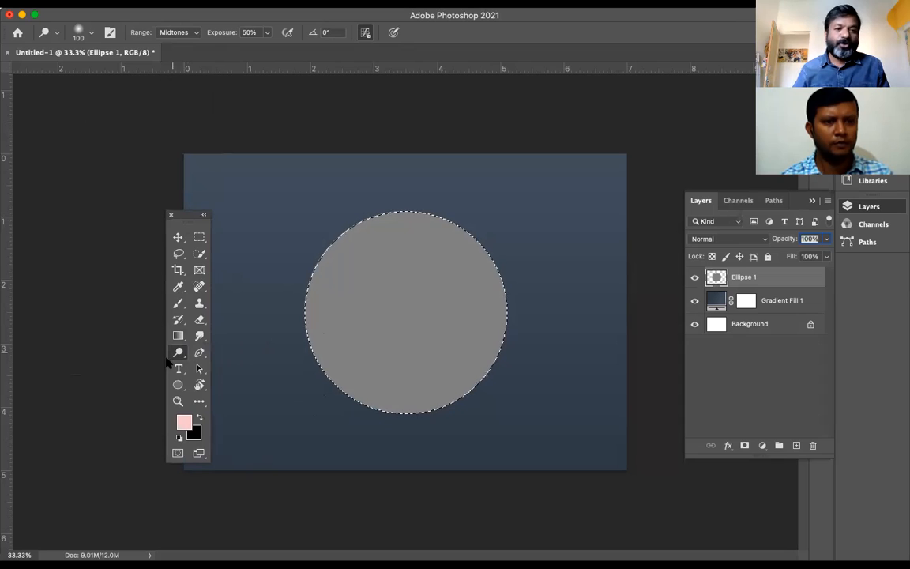
Dodge the selected circle's upper centre with a 900 px brush, midtones range and 50% exposure
key("bracketright")
key("bracketright")
key("bracketright")
key("bracketright")
key("bracketright")
key("bracketright")
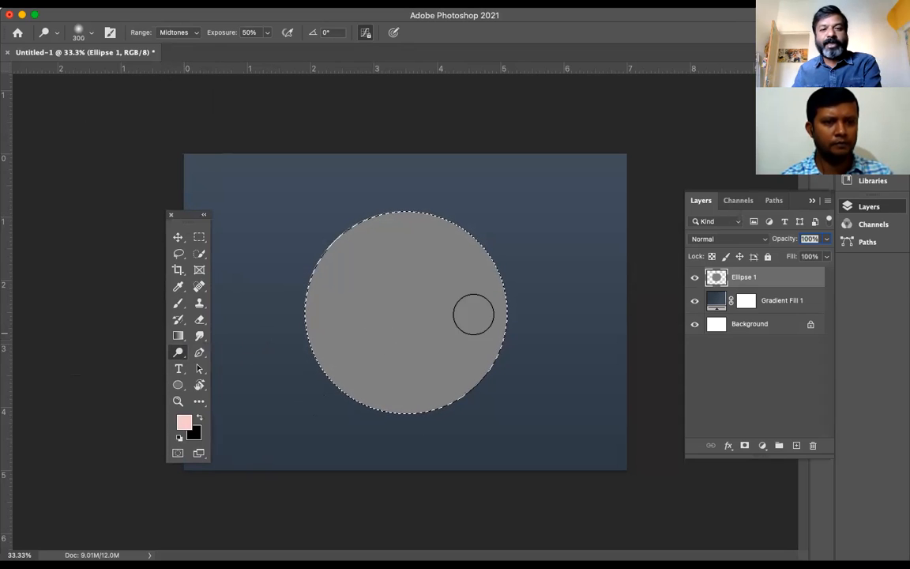
key("bracketright")
key("bracketright")
key("bracketright")
key("bracketright")
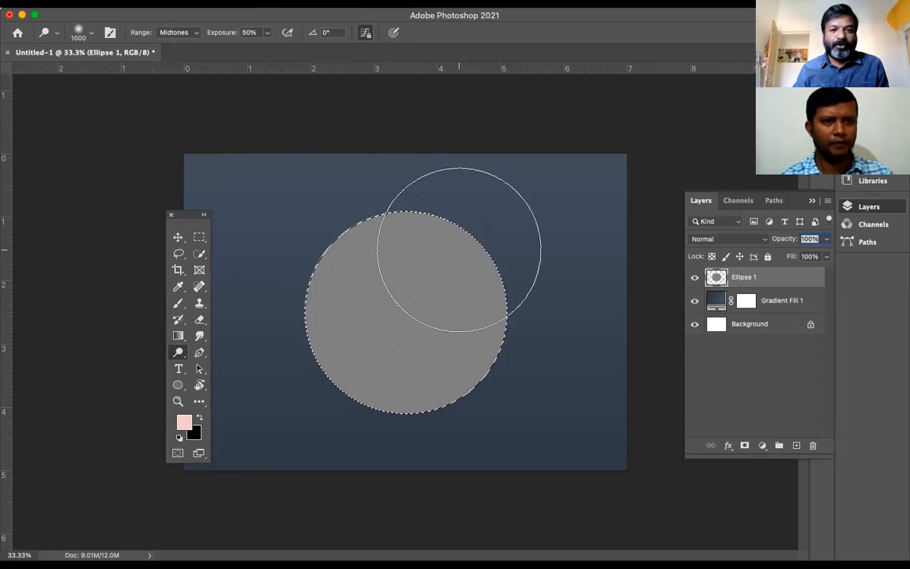
key("bracketleft")
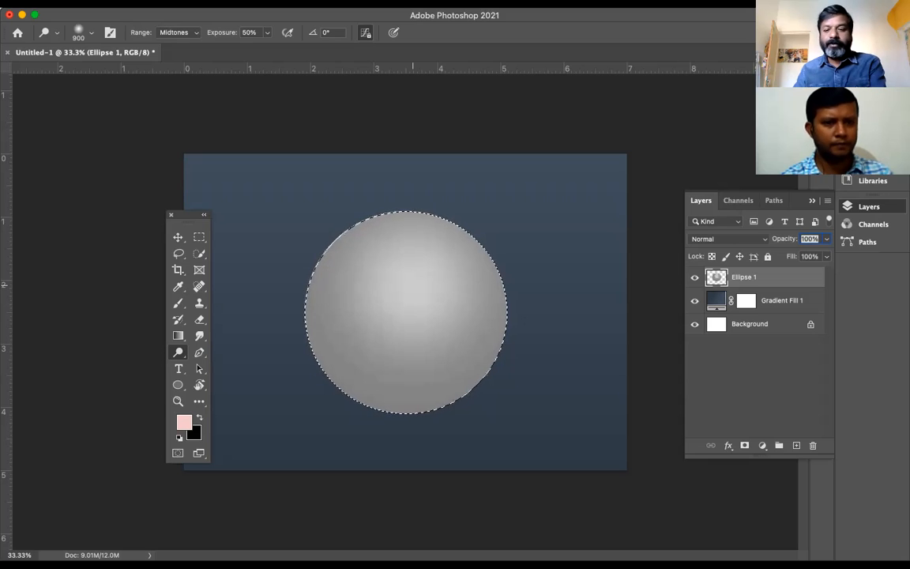
Dodge a smaller, brighter highlight in the circle's upper centre with the brush reduced to 500 px
key("bracketleft")
key("bracketleft")
key("bracketright")
key("bracketright")
key("bracketright")
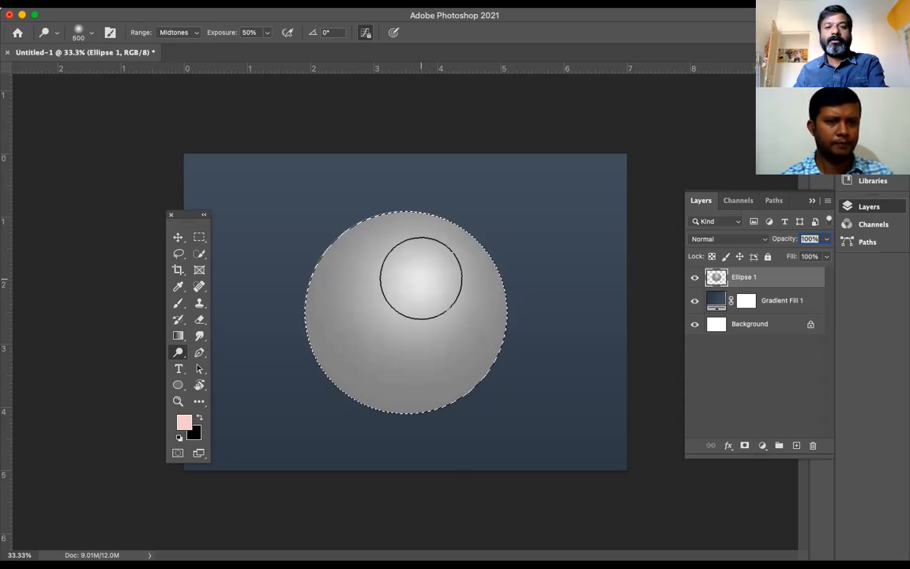
Burn the circle's edges and underside with a 1100 px brush, midtones range and 33% exposure, to shade it as a sphere
left_click(178, 352)
left_click(222, 363)
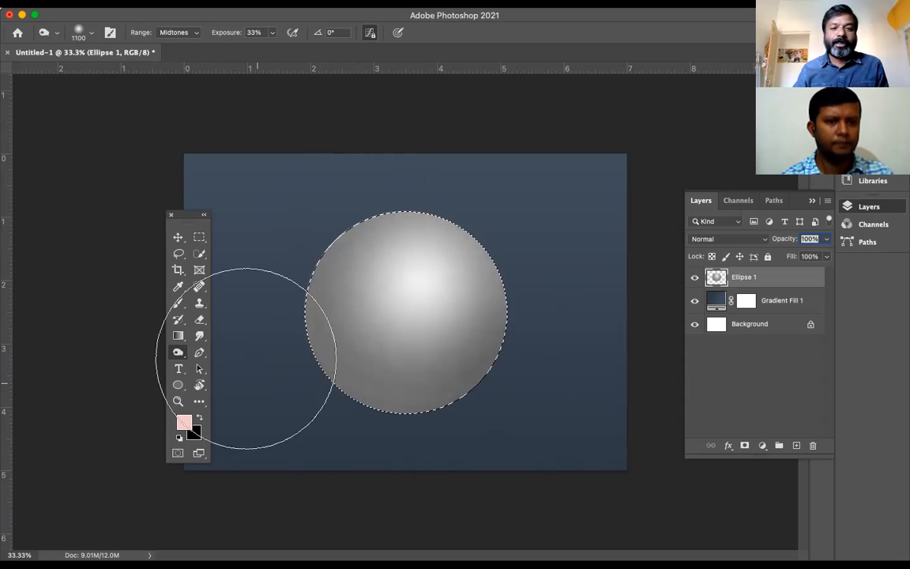
mouse_move(421, 449)
left_mouse_down()
mouse_move(309, 418)
mouse_move(339, 406)
mouse_move(363, 423)
mouse_move(318, 420)
mouse_move(227, 349)
left_mouse_up()
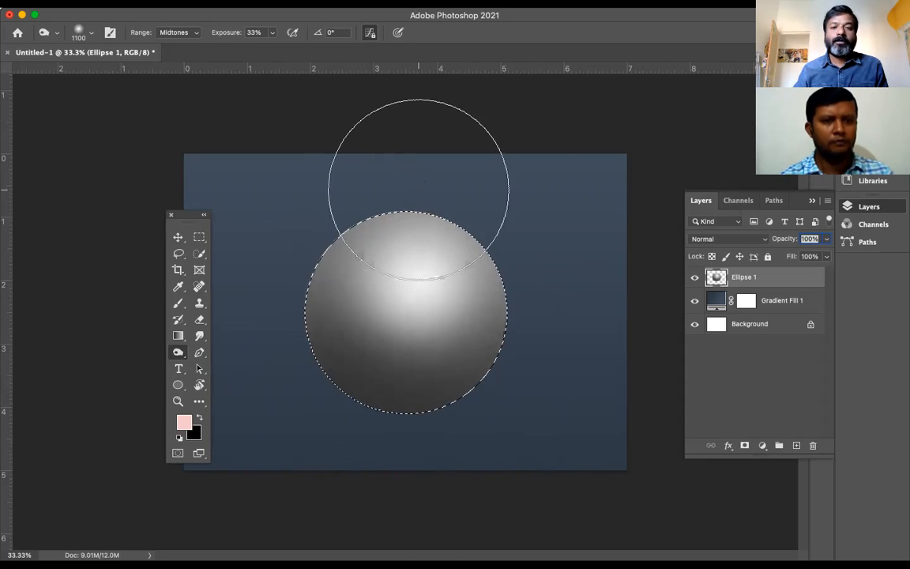
mouse_move(331, 385)
left_mouse_down()
mouse_move(392, 440)
mouse_move(366, 429)
mouse_move(410, 449)
mouse_move(320, 433)
mouse_move(406, 449)
mouse_move(341, 402)
mouse_move(439, 435)
mouse_move(294, 398)
mouse_move(402, 443)
mouse_move(543, 378)
mouse_move(489, 455)
mouse_move(353, 402)
mouse_move(248, 306)
mouse_move(296, 222)
mouse_move(288, 262)
mouse_move(309, 221)
mouse_move(287, 244)
mouse_move(312, 298)
mouse_move(533, 191)
mouse_move(535, 174)
mouse_move(427, 454)
mouse_move(377, 416)
mouse_move(361, 440)
mouse_move(306, 387)
mouse_move(402, 447)
left_mouse_up()
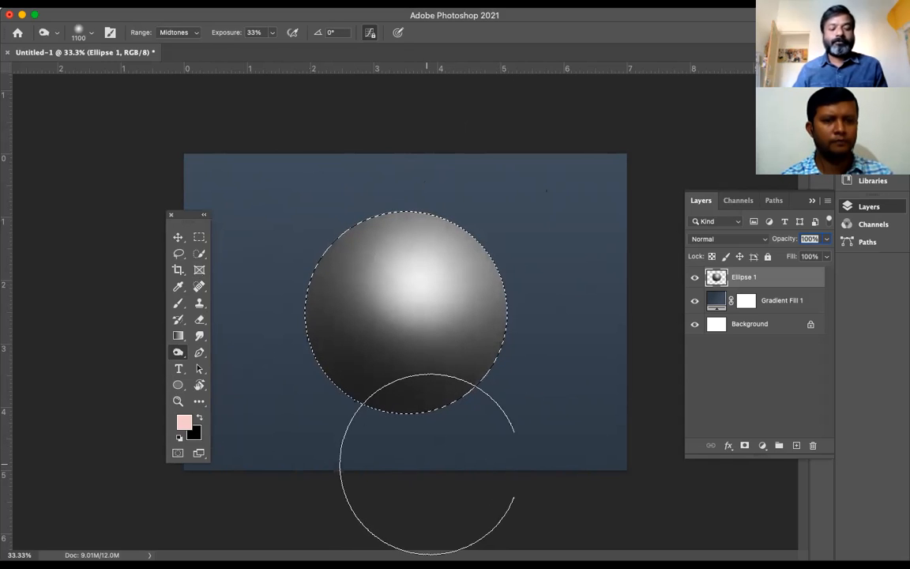
Deselect the circle and add a new empty layer directly beneath the sphere layer
key("super+d")
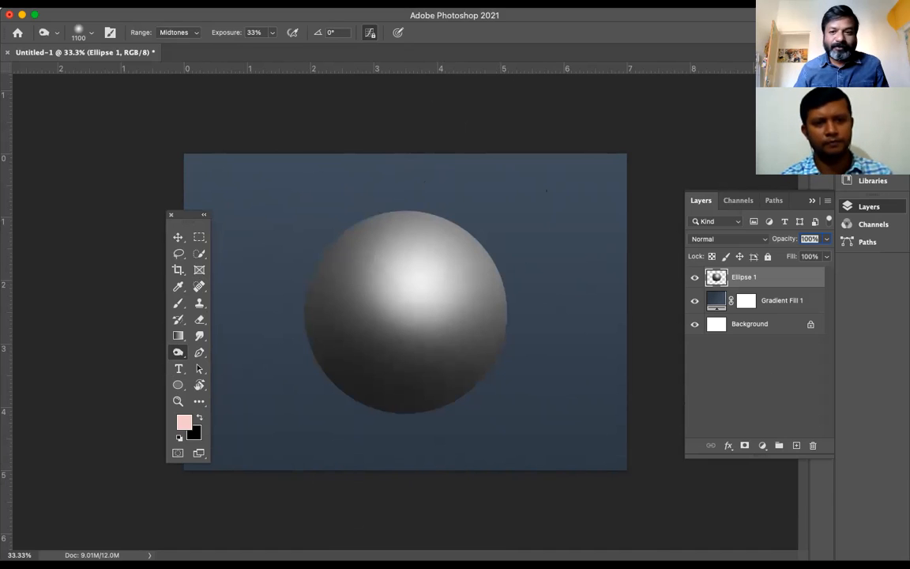
left_click(797, 446)
left_click_drag(772, 281, 771, 316)
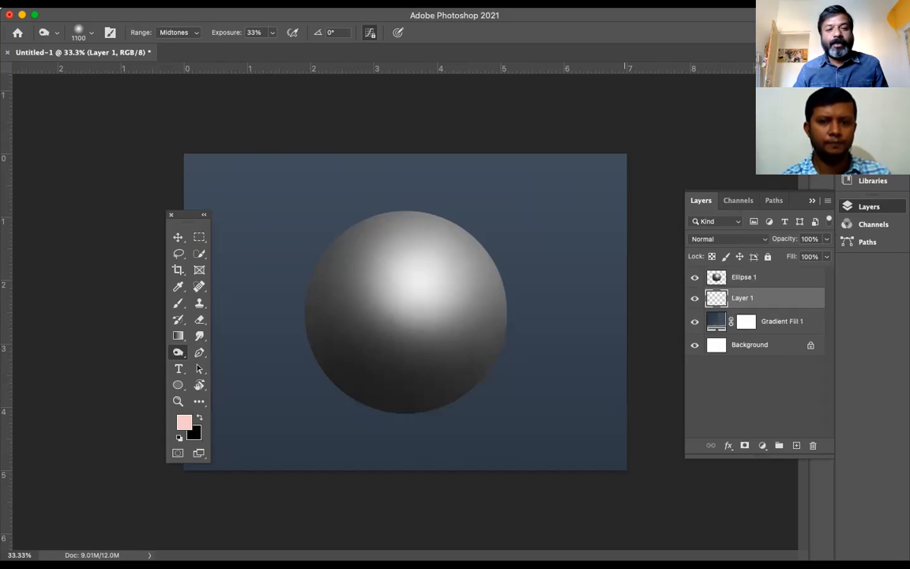
Paint a soft black shadow under the sphere on the new layer with a 600 px brush at 78% opacity
key("b")
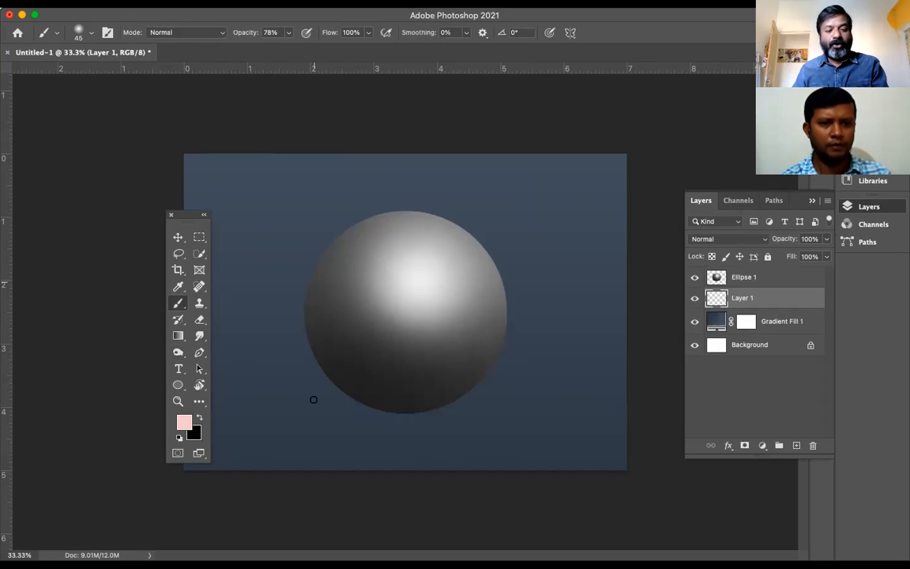
key("d")
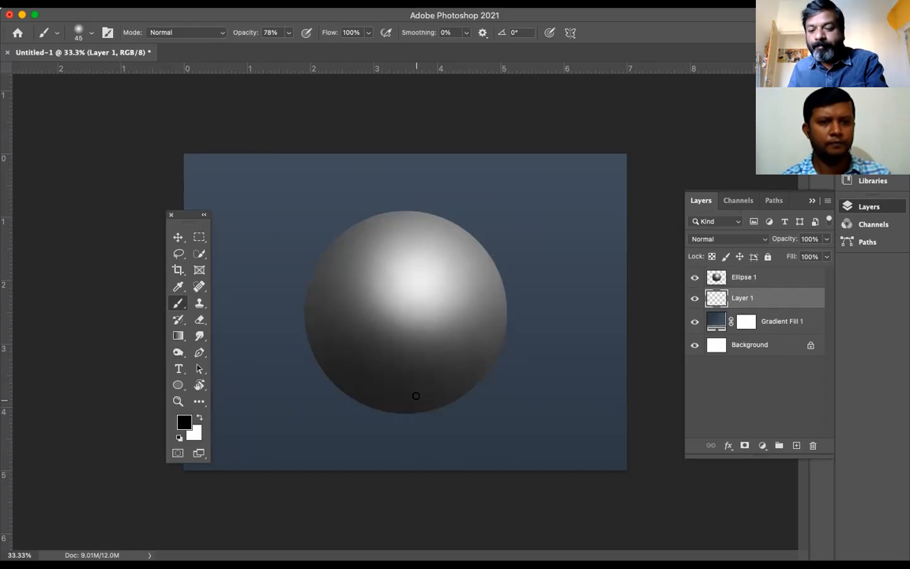
key("bracketright")
key("bracketright")
key("bracketright")
key("bracketright")
key("bracketright")
key("bracketright")
key("bracketright")
key("bracketright")
key("bracketright")
key("bracketright")
key("bracketright")
key("bracketright")
key("bracketright")
key("bracketright")
key("bracketright")
left_click(386, 409)
left_click(385, 408)
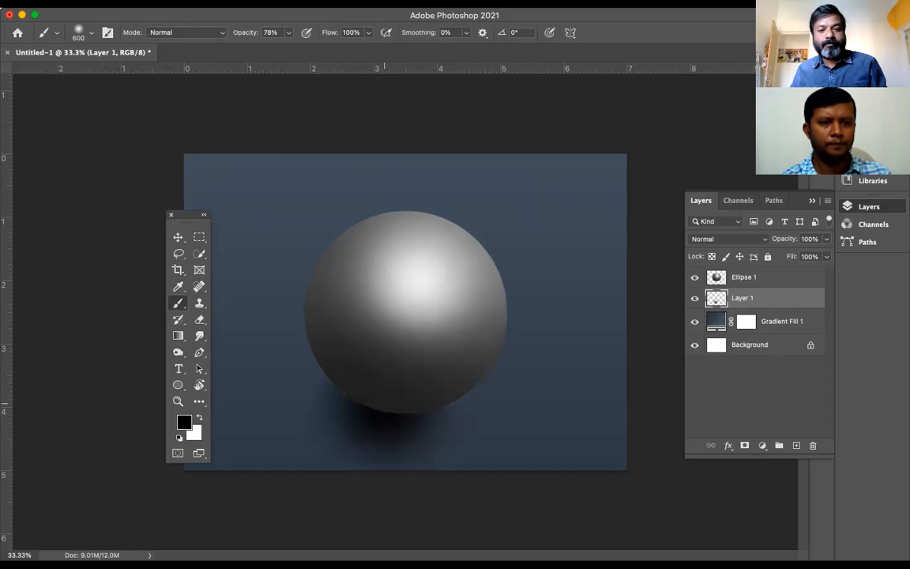
Distort the shadow into a wide, flattened shape stretching to the left and tuck it beneath the sphere
key("ctrl+t")
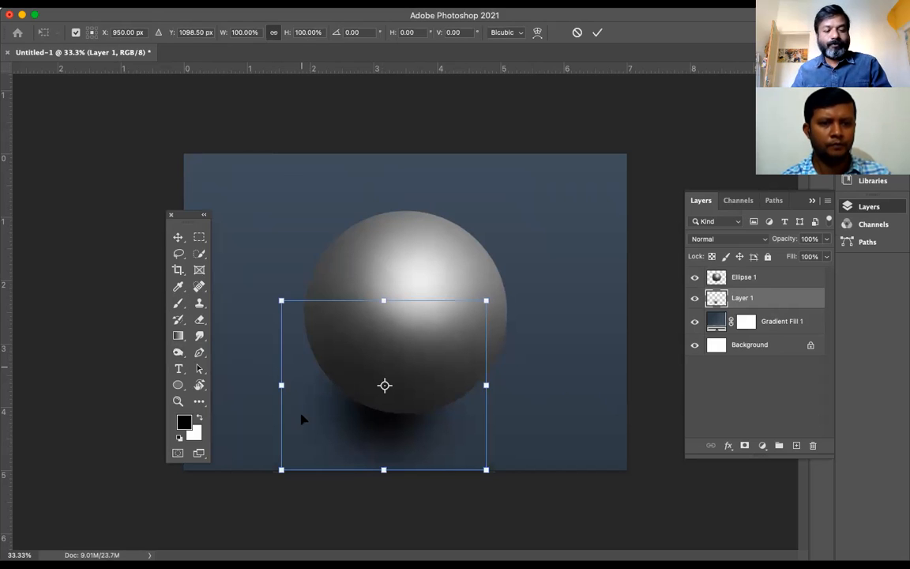
left_click_drag(281, 300, 135, 257)
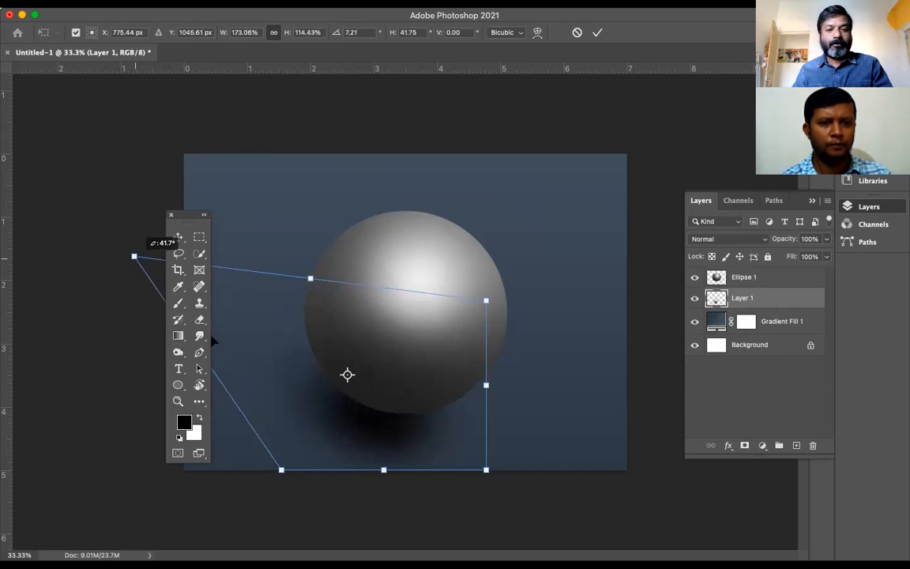
left_click_drag(486, 470, 493, 447)
left_click_drag(281, 469, 228, 448)
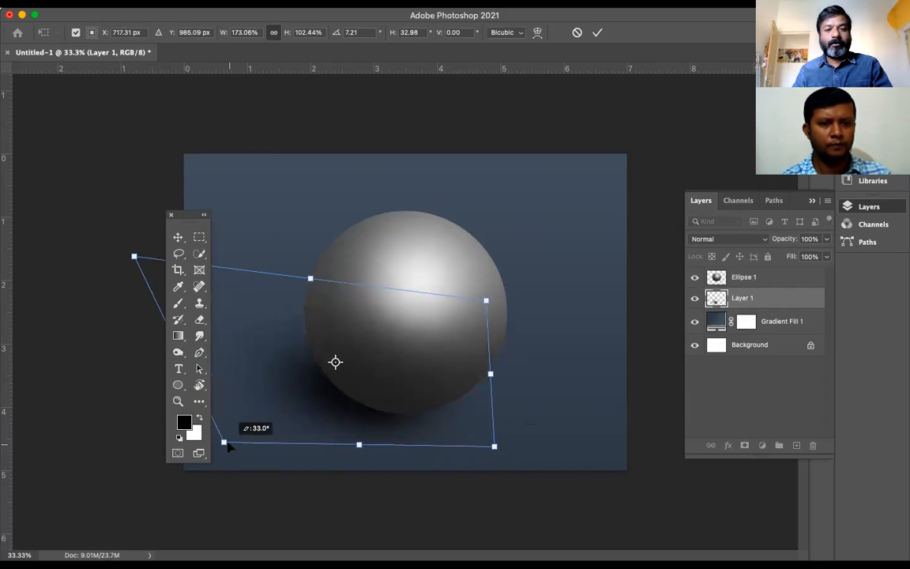
left_click_drag(330, 402, 341, 412)
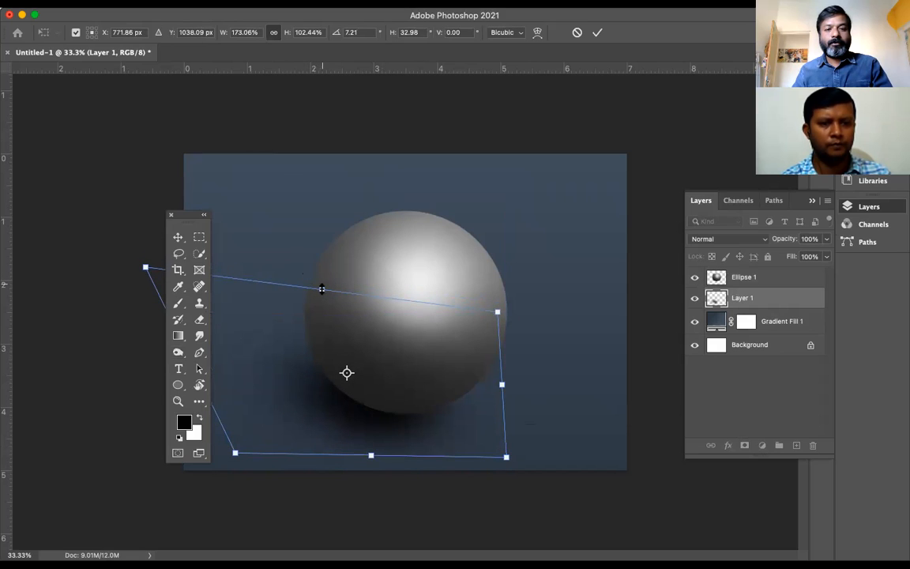
left_click_drag(322, 289, 333, 362)
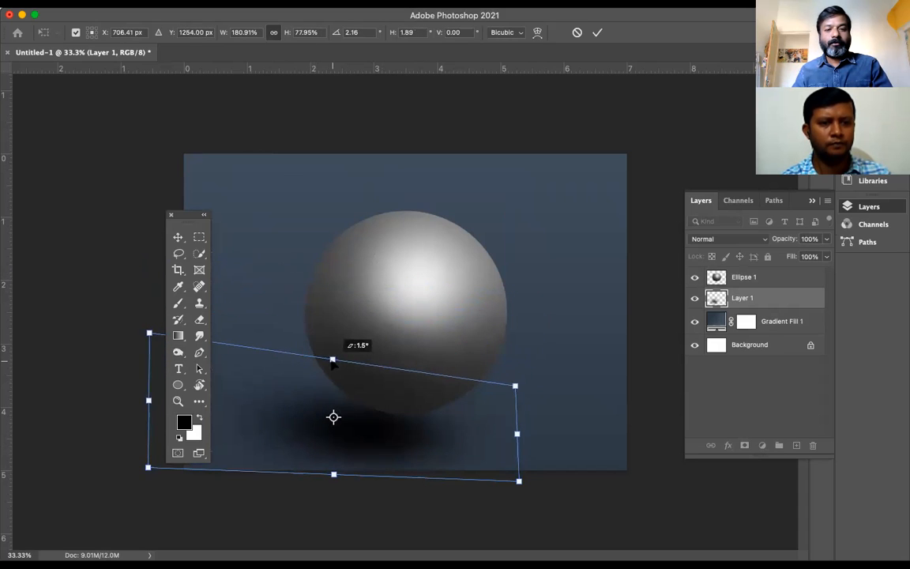
left_click_drag(445, 439, 457, 420)
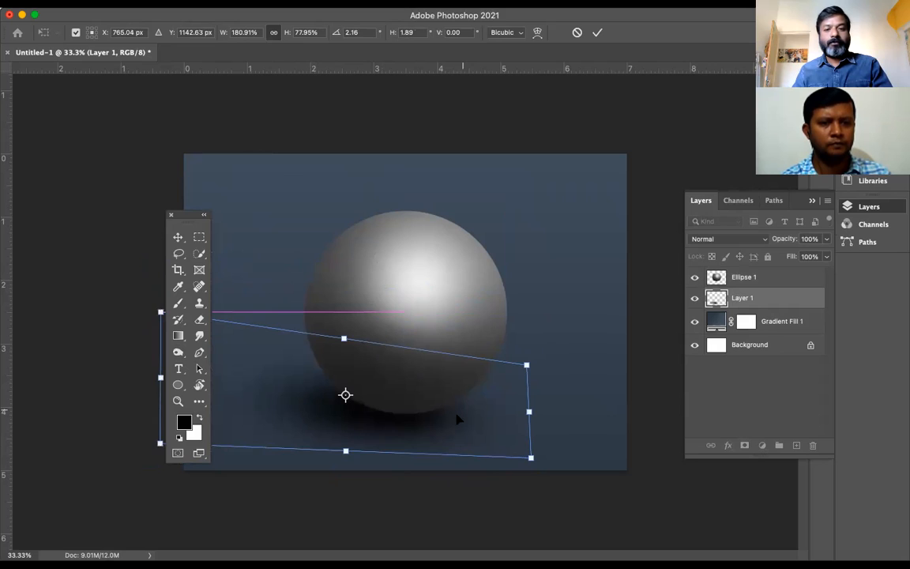
key("Return")
key("b")
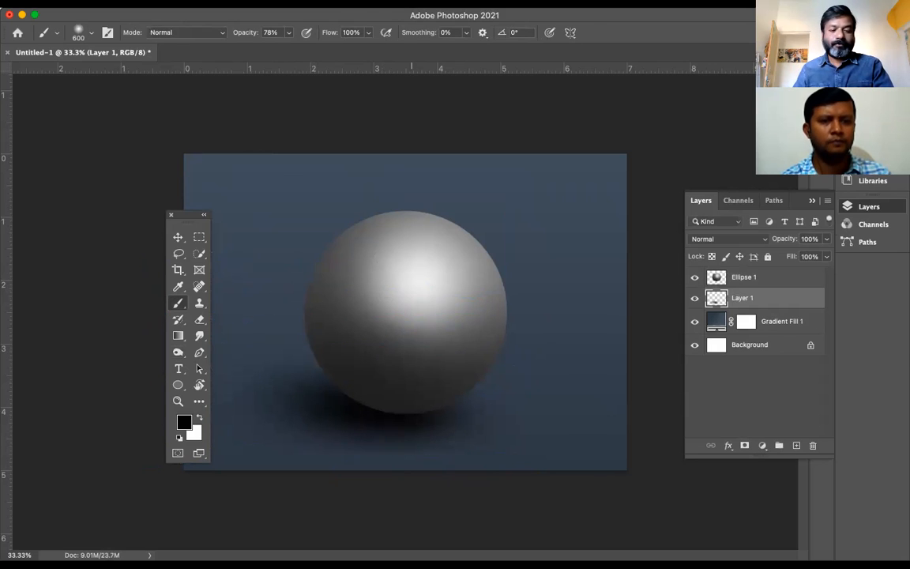
key("v")
mouse_move(401, 421)
left_mouse_down()
mouse_move(411, 429)
mouse_move(417, 410)
left_mouse_up()
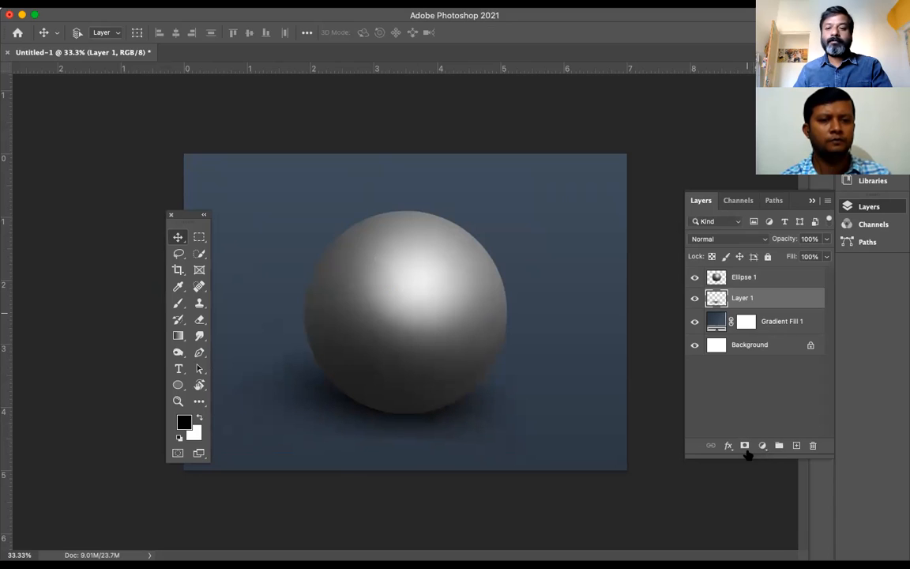
Soften the shadow's lower edge using the Eraser at 700 px and 100% opacity
key("e")
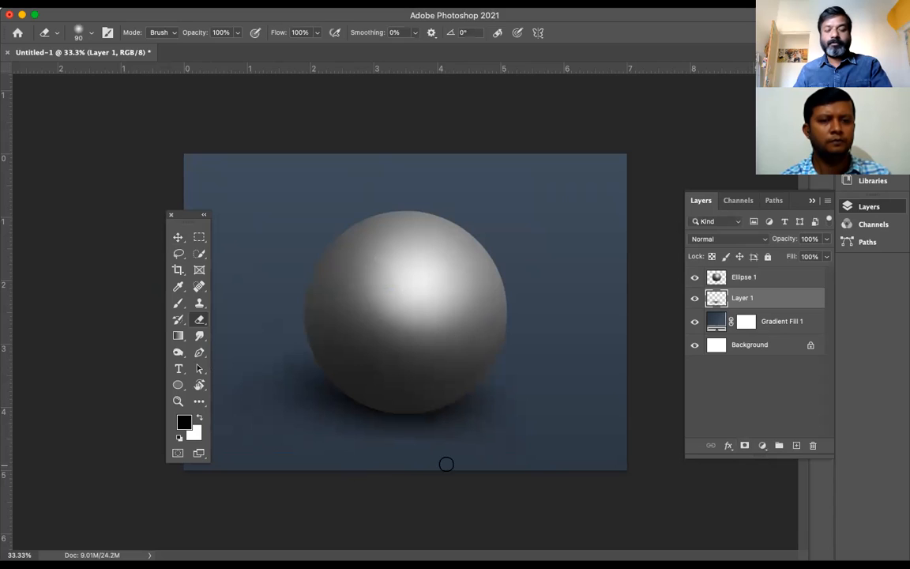
key("bracketright")
key("bracketright")
key("bracketright")
key("bracketright")
key("bracketright")
key("bracketright")
key("bracketright")
key("bracketright")
key("bracketright")
key("bracketright")
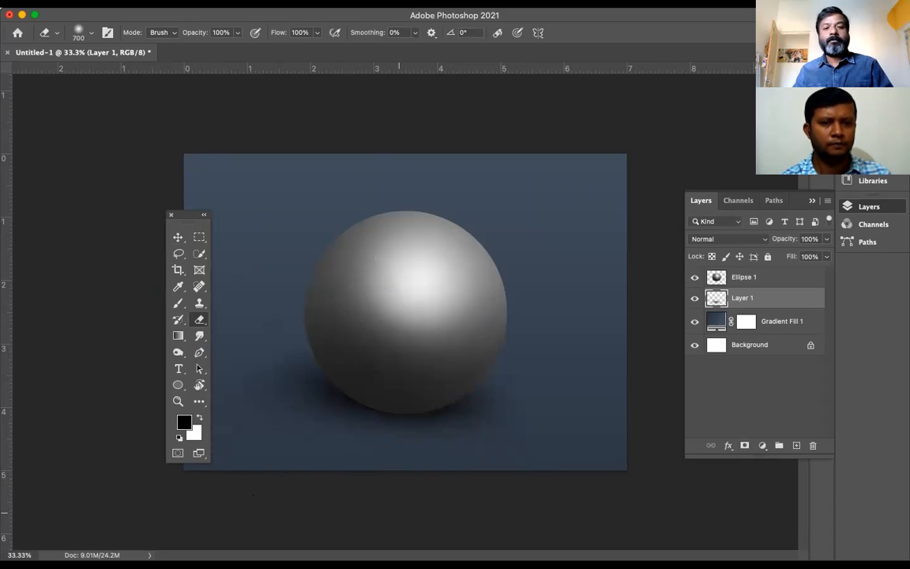
Add a black solid colour fill layer above the sphere layer
left_click(739, 278)
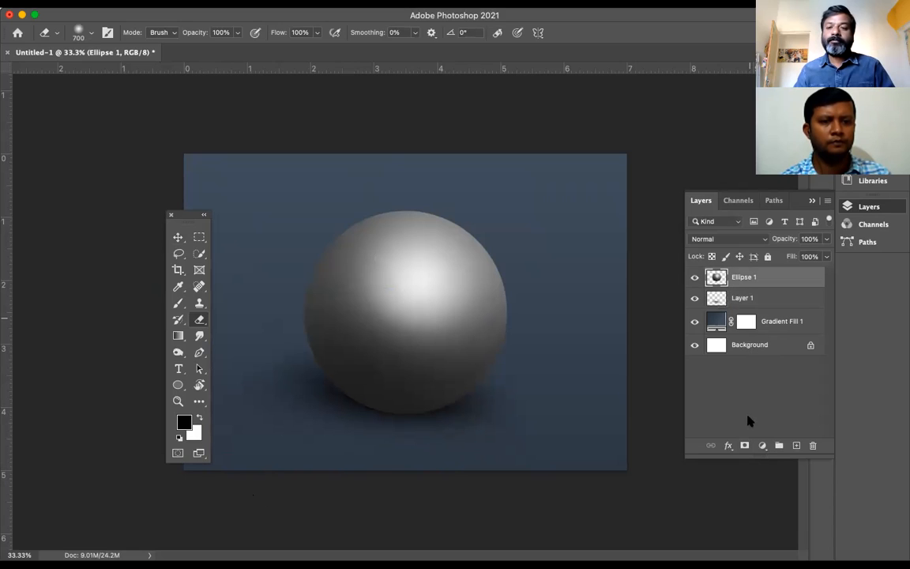
left_click(763, 445)
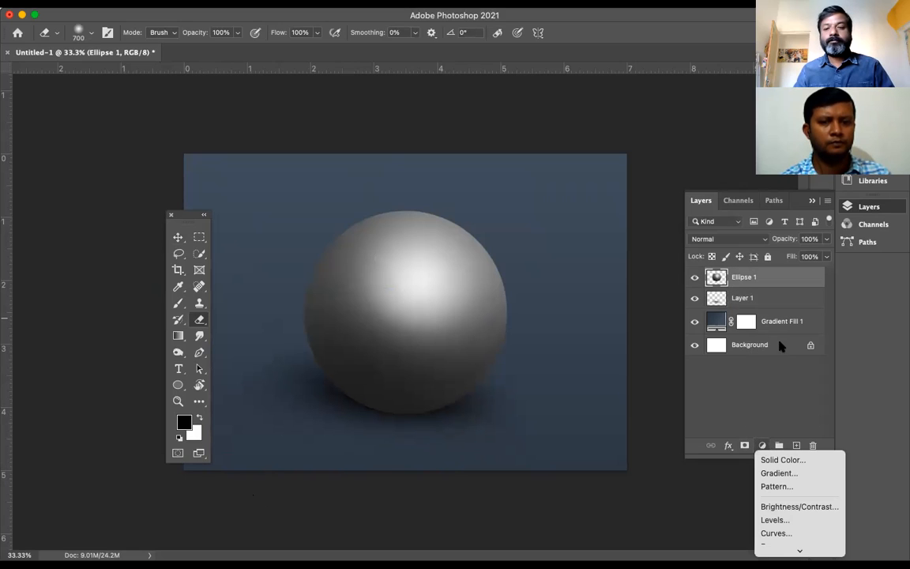
left_click(793, 460)
left_click(583, 122)
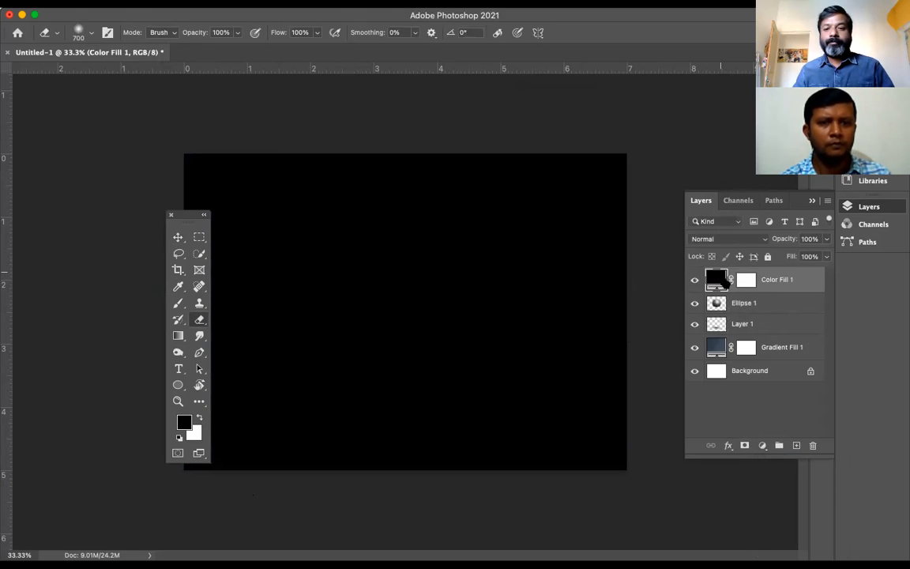
Draw a radial black-to-white gradient on the black fill layer's mask, from the sphere's centre to beyond the canvas's upper right corner
left_click(744, 282)
left_click(179, 338)
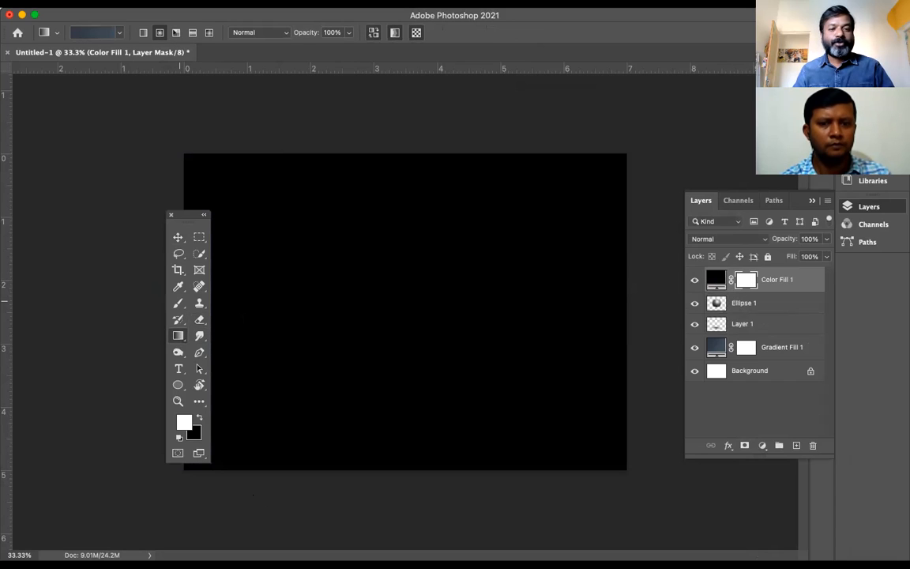
left_click(119, 33)
left_click(27, 55)
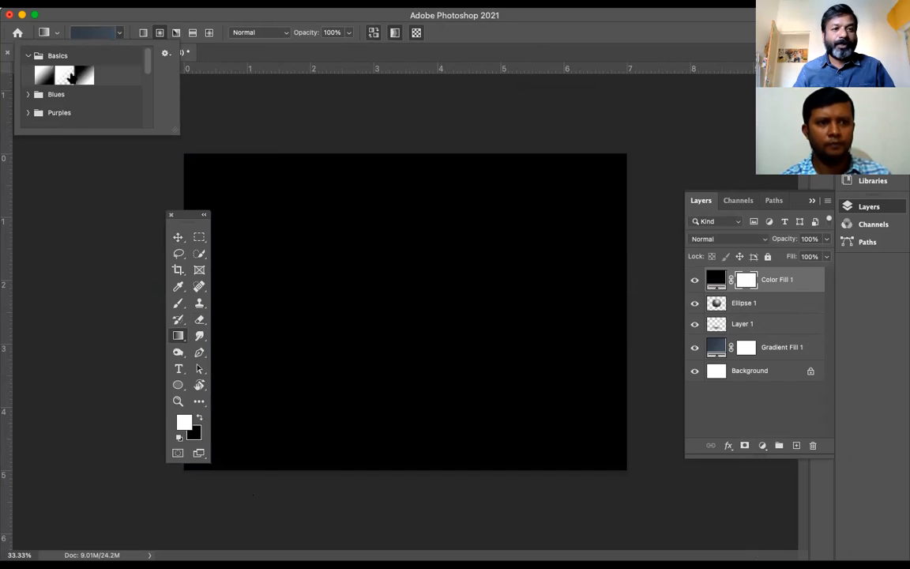
left_click(84, 76)
left_click(406, 311)
left_click_drag(406, 311, 722, 95)
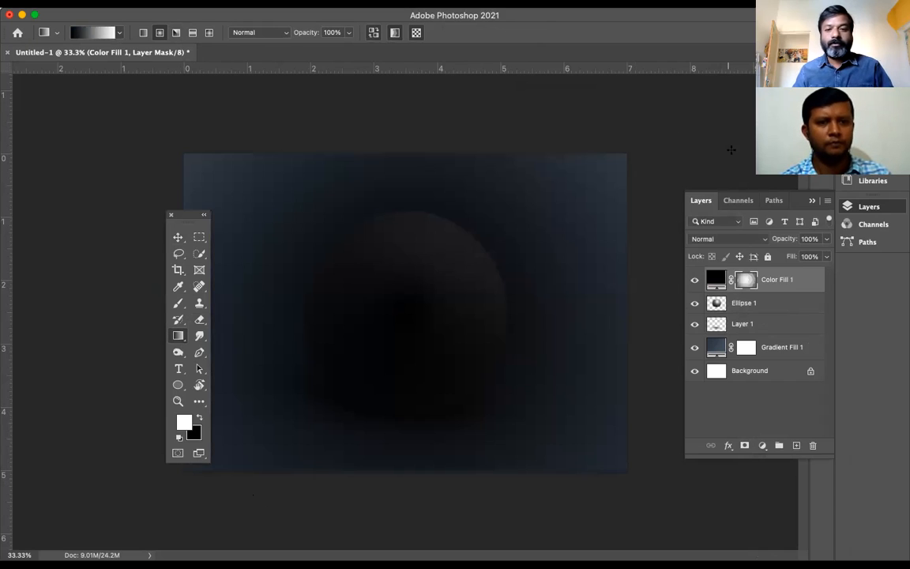
Invert the black fill layer's mask into a vignette and lower the layer's opacity to 63%
key("super+i")
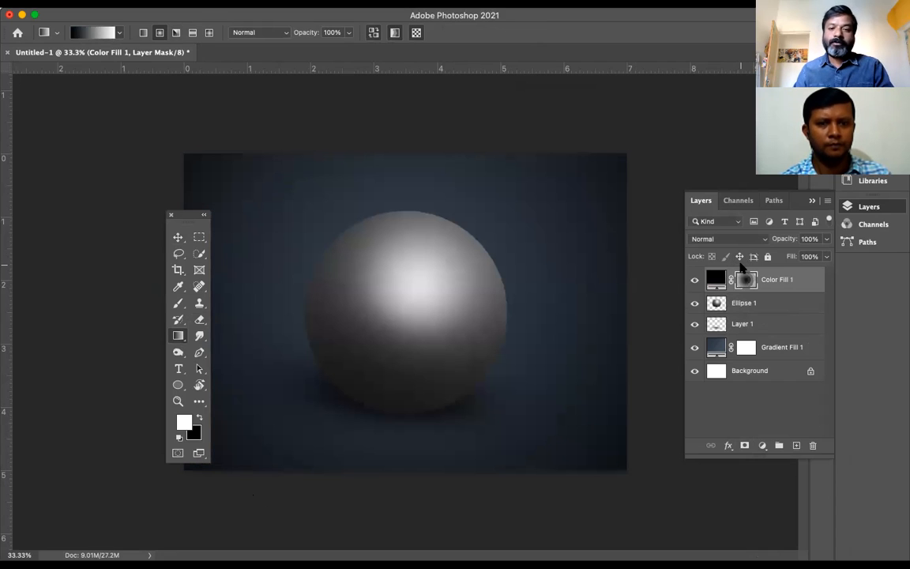
left_click(827, 239)
left_click_drag(810, 255, 804, 257)
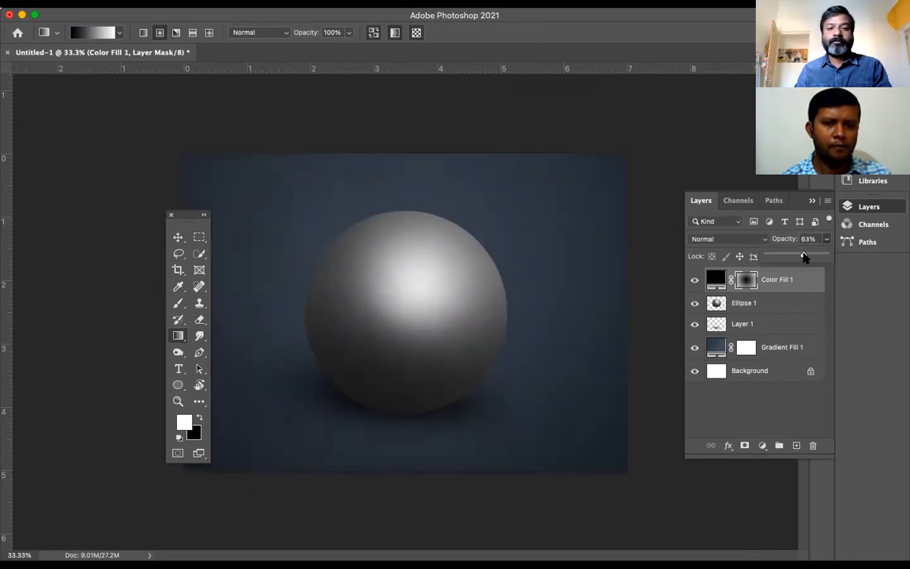
Scale the sphere and shadow layers together to about 86% and recentre them on the canvas
left_click(778, 308)
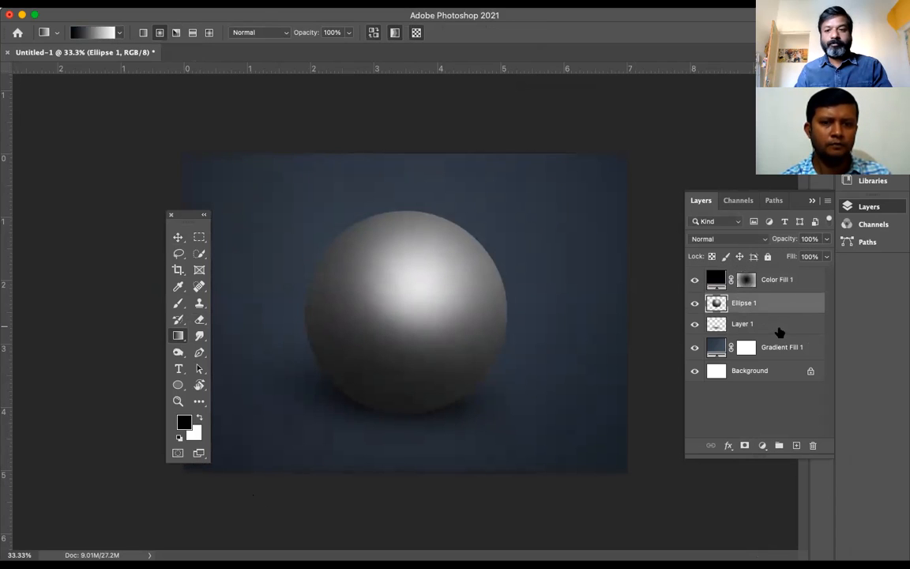
left_click(778, 331, "shift")
key("super+t")
left_click_drag(547, 208, 494, 244)
left_click_drag(465, 291, 503, 292)
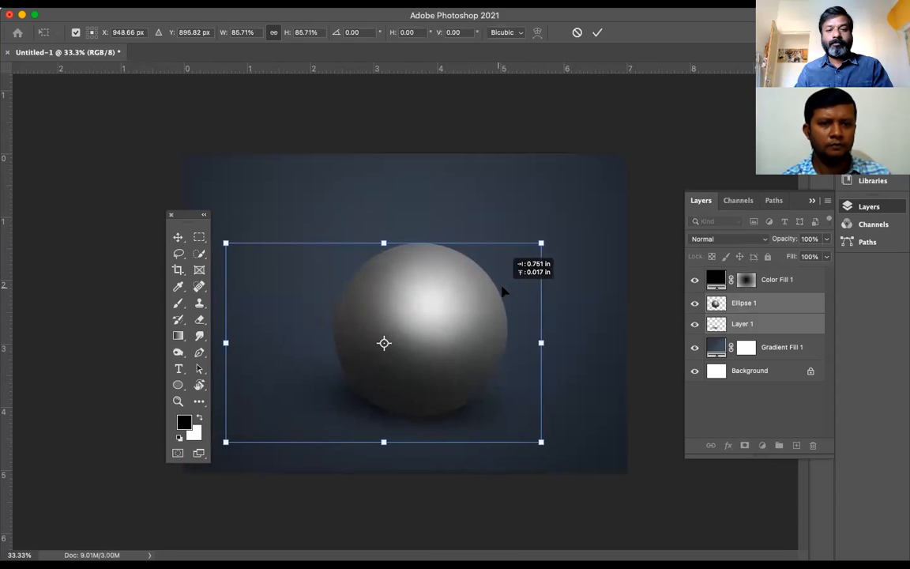
key("Return")
key("g")
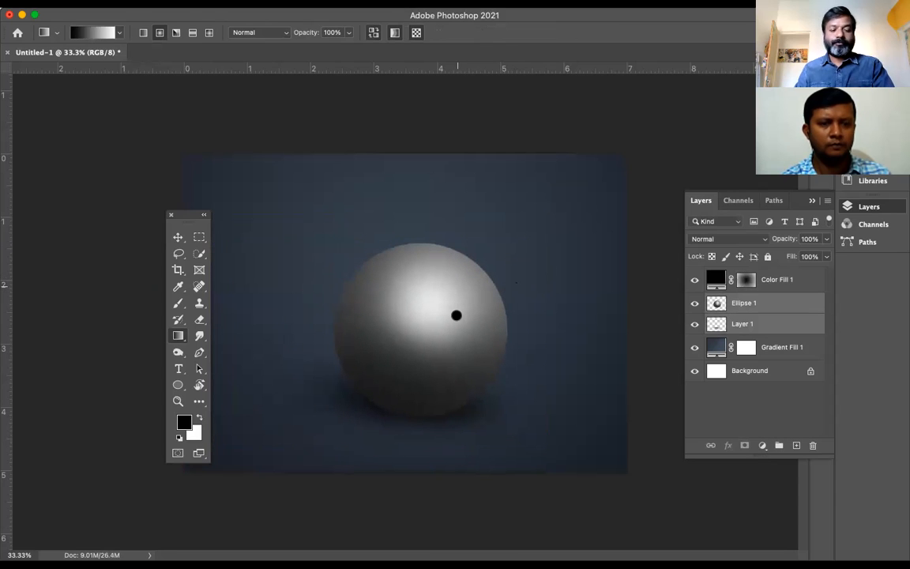
key("v")
left_click_drag(424, 349, 420, 344)
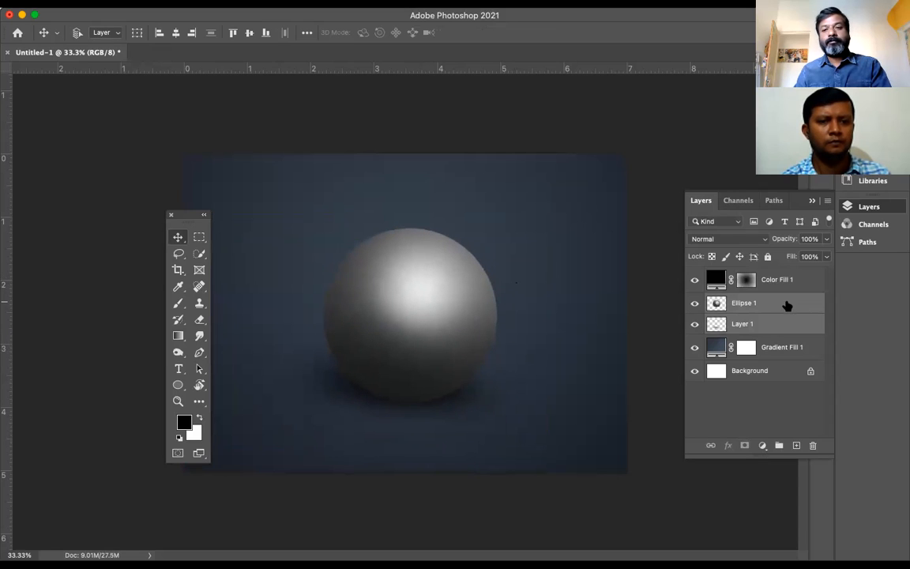
Add a pure red (ff0000) solid colour fill layer directly above the sphere layer
left_click(787, 305)
left_click(762, 445)
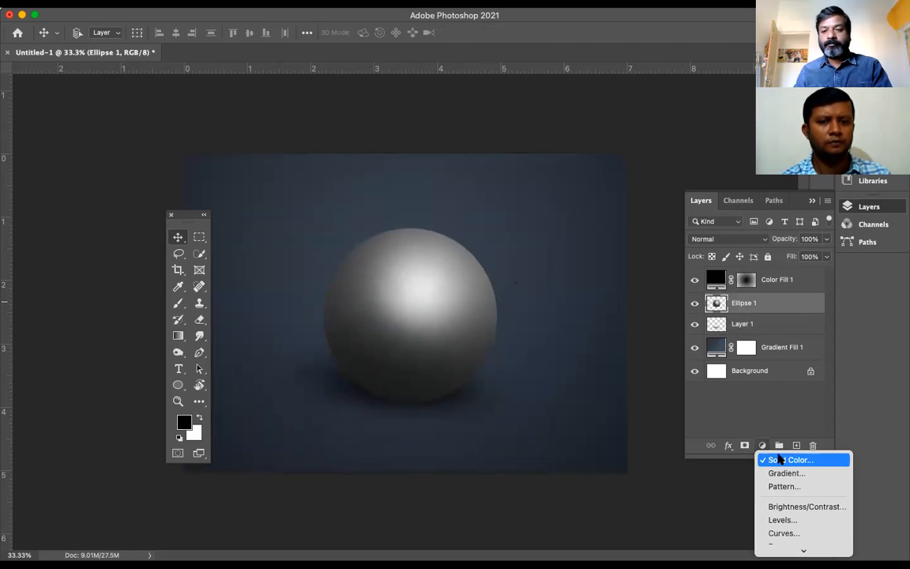
left_click(786, 459)
left_click_drag(461, 230, 589, 130)
left_click(610, 123)
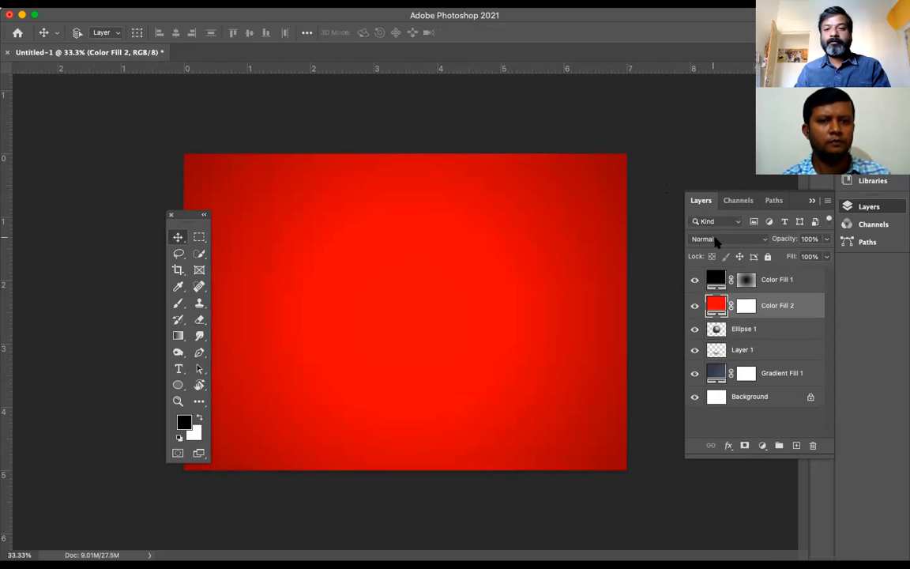
Blend the red fill layer with Soft Light and clip it to the sphere layer
left_click(716, 240)
left_click(721, 417)
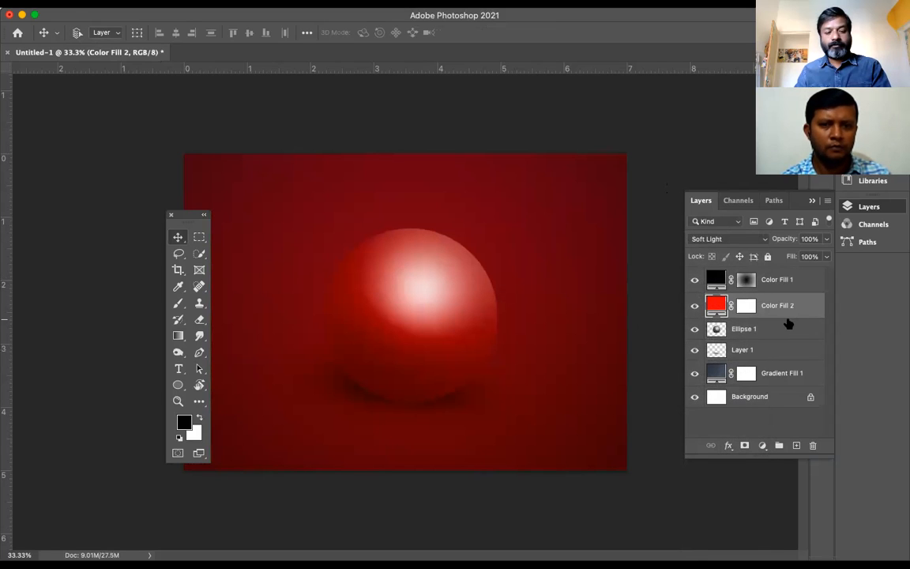
left_click(771, 316, "alt")
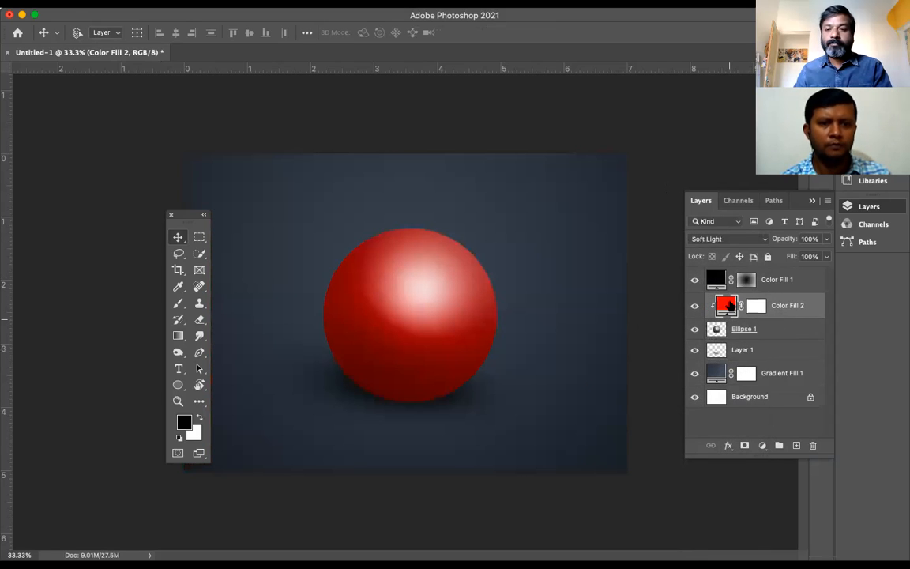
left_click(714, 239)
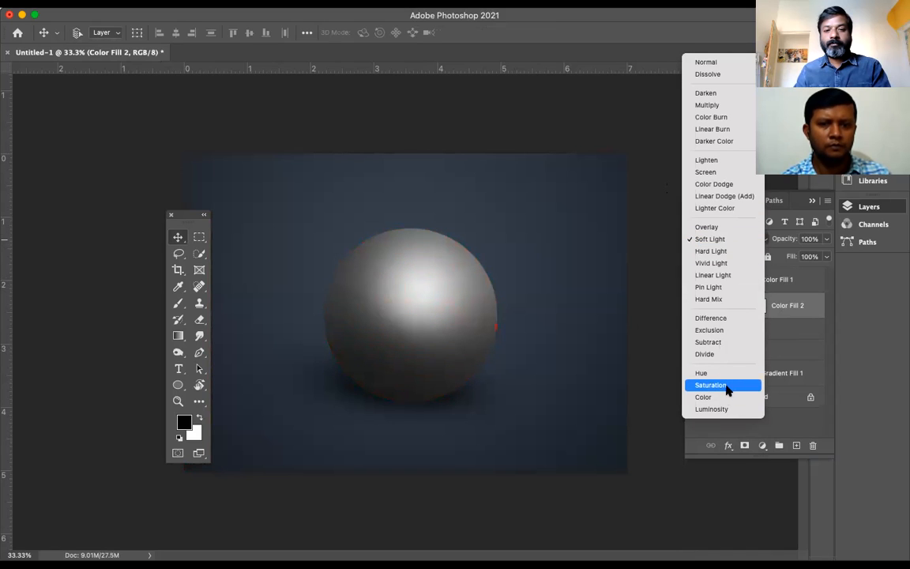
left_click(711, 239)
Recolour the fill layer clipped to the sphere to a warm orange, trying several hues along the way
double_click(725, 305)
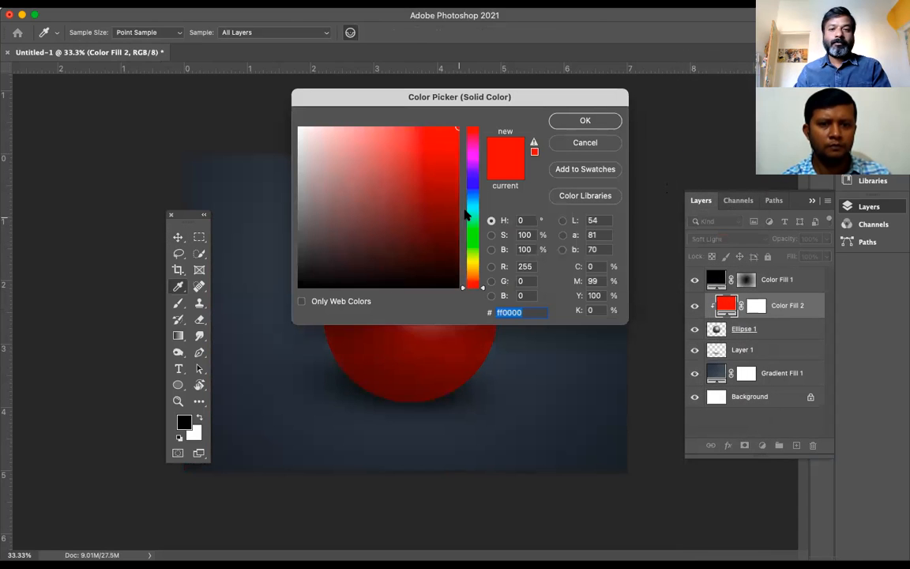
left_click(465, 198)
left_click(433, 210)
left_click(369, 173)
left_click_drag(437, 103, 638, 125)
left_click(640, 217)
left_click(642, 227)
left_click(643, 244)
left_click(647, 260)
left_click(647, 230)
left_click(648, 218)
left_click(648, 204)
mouse_move(645, 191)
left_mouse_down()
mouse_move(614, 174)
mouse_move(556, 168)
mouse_move(573, 163)
left_mouse_up()
left_click_drag(670, 239, 673, 298)
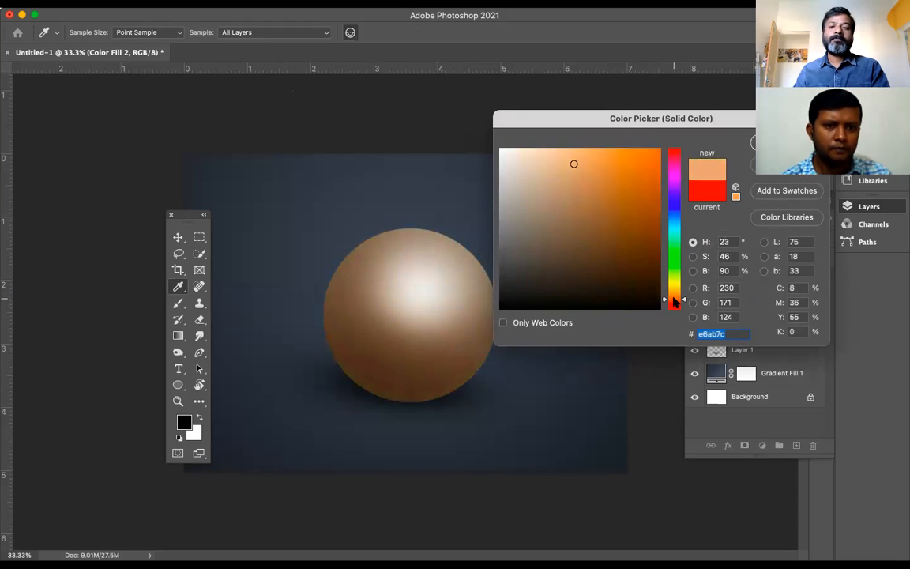
left_click(546, 155)
left_click_drag(578, 165, 601, 164)
key("Return")
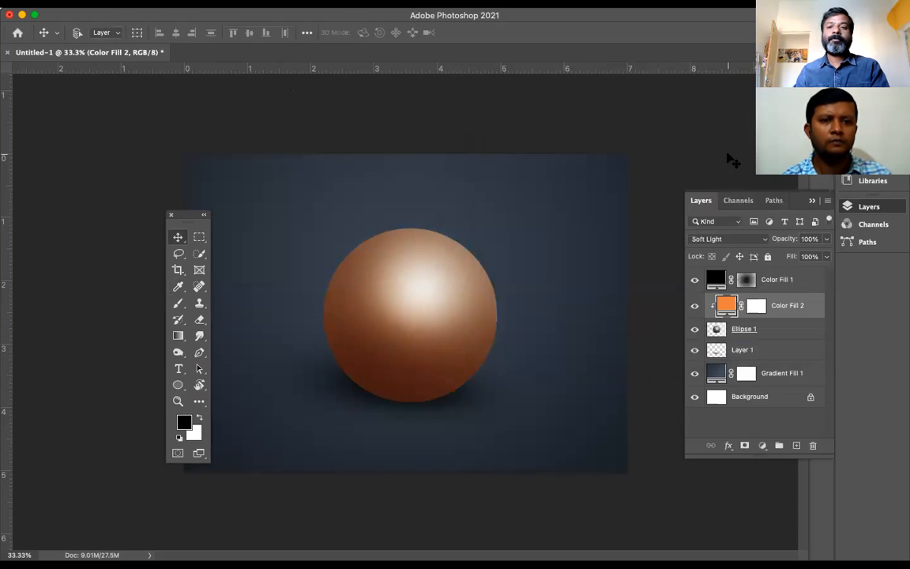
key("Tab")
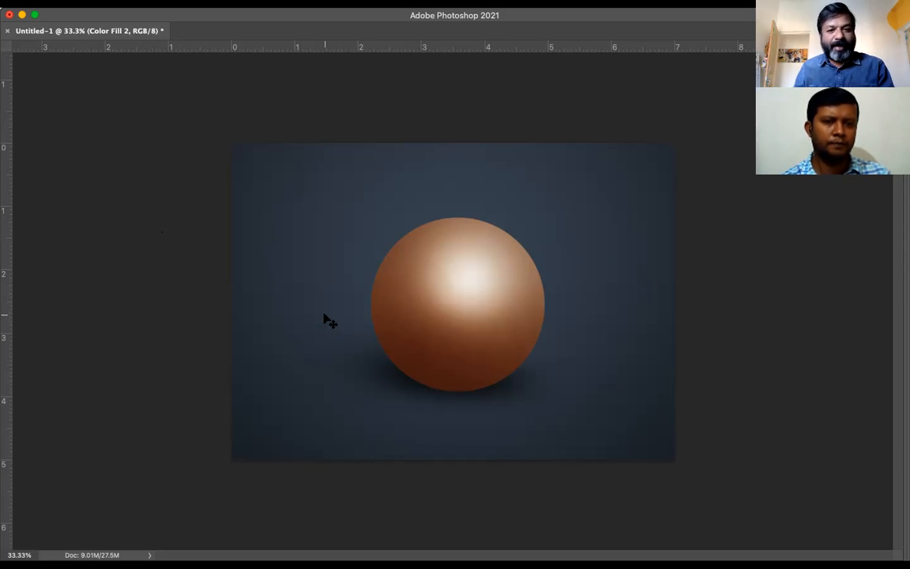
key("Tab")
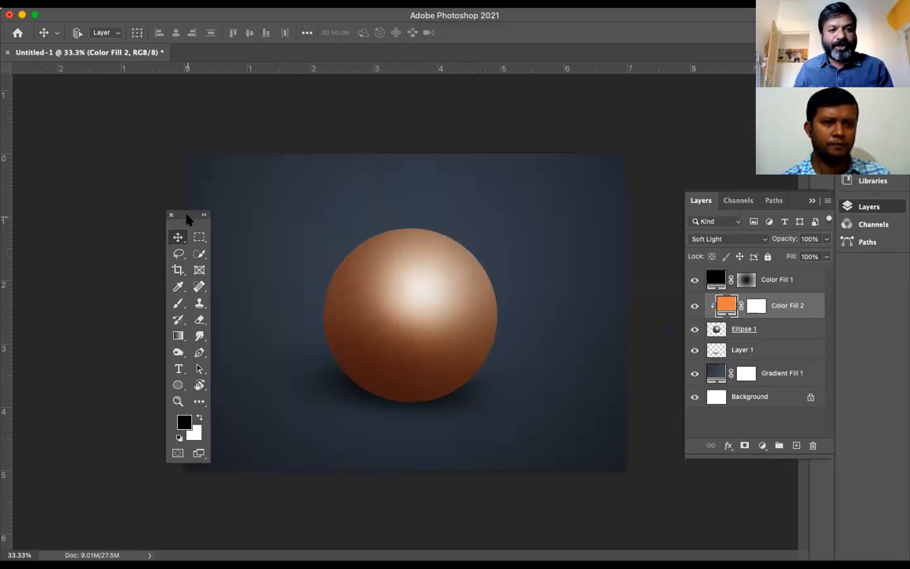
left_click_drag(186, 214, 101, 162)
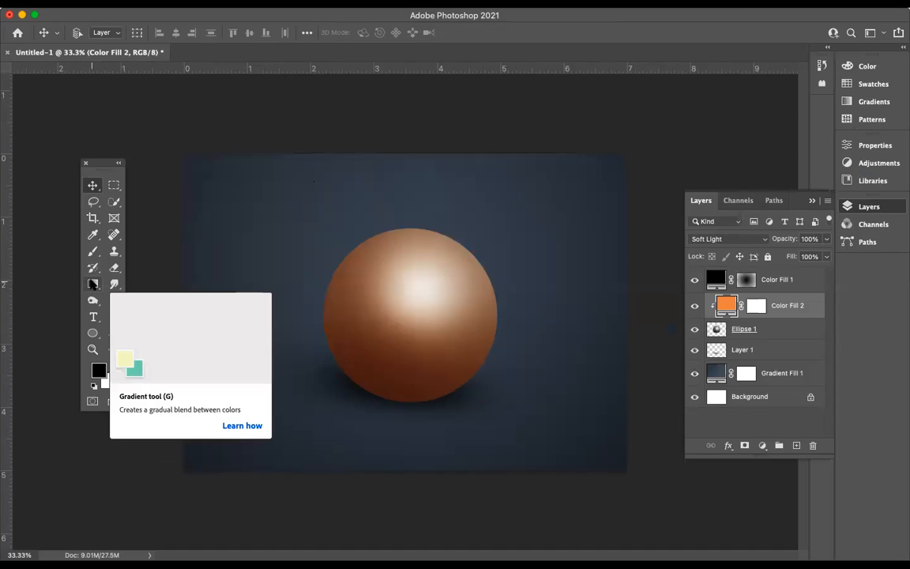
left_click(92, 300)
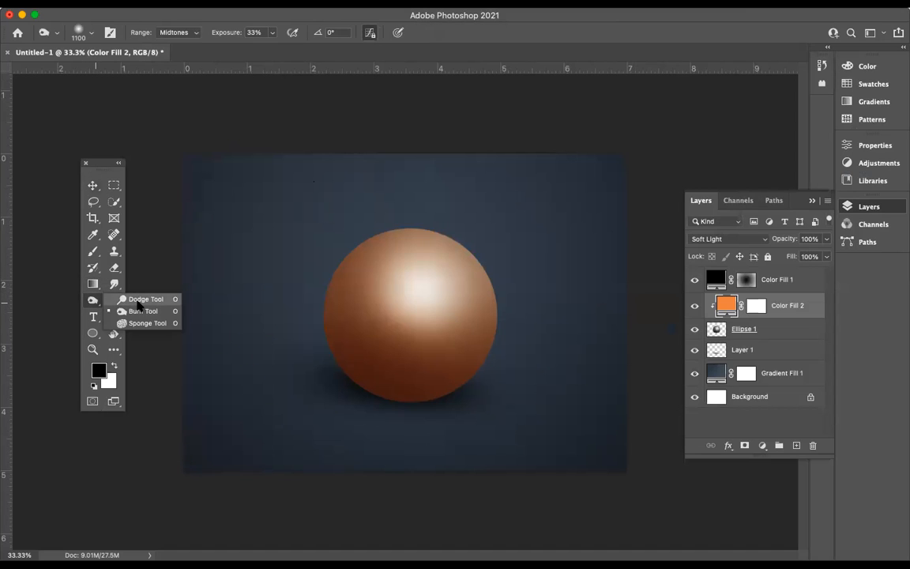
left_click(138, 300)
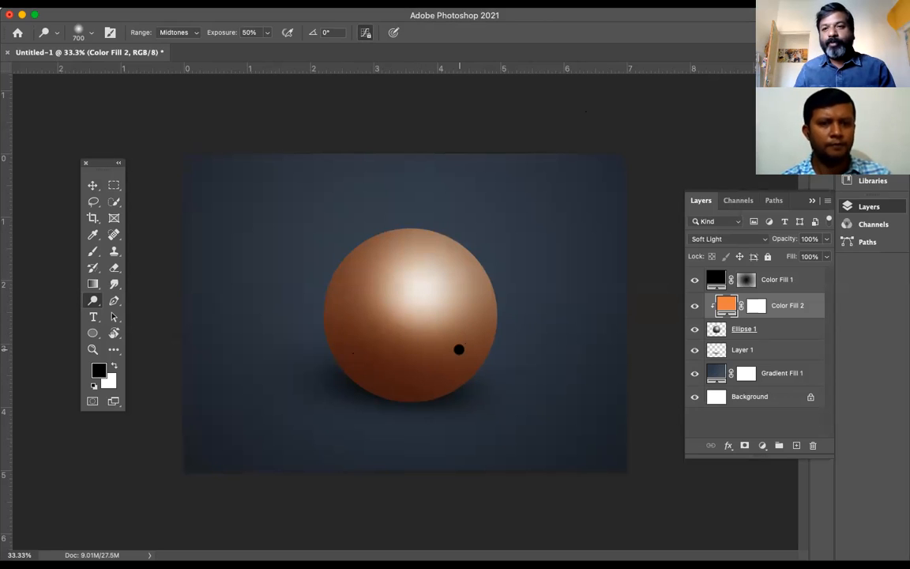
left_click(93, 301)
left_click(147, 300)
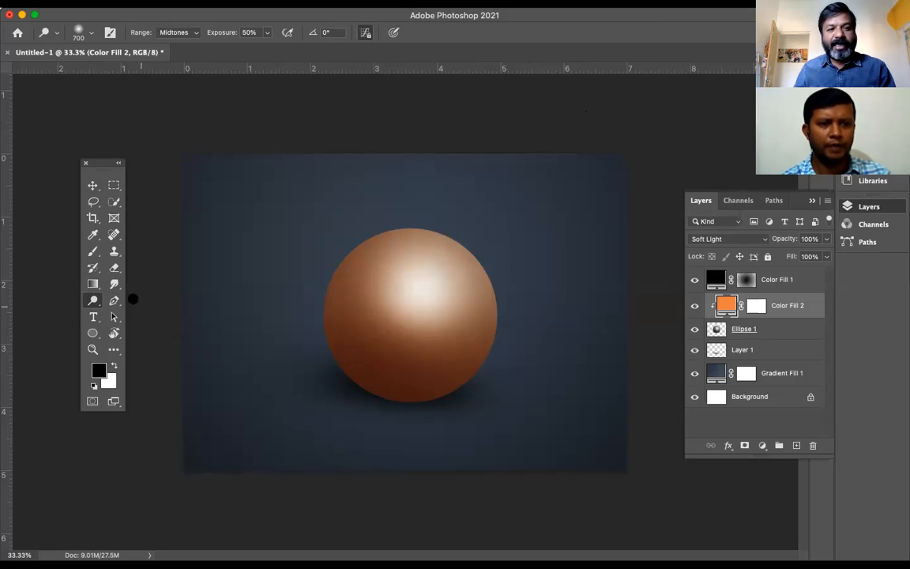
left_click(94, 300)
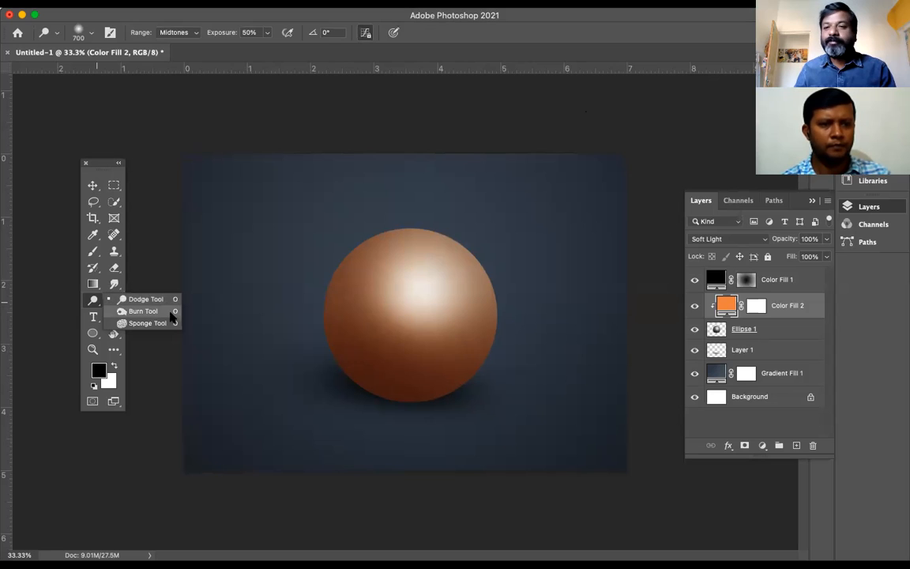
left_click(144, 311)
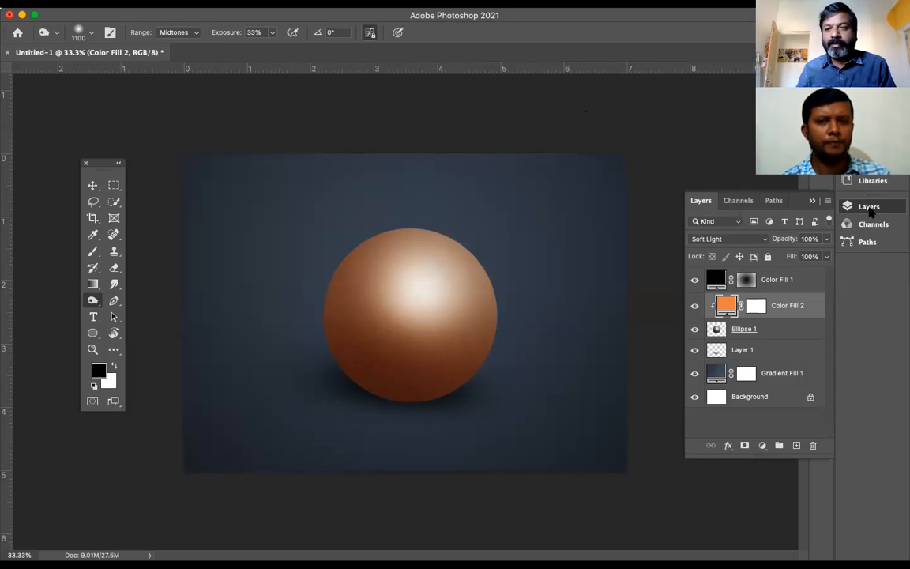
Collapse the layer list and dock the floating toolbar at the edge of the workspace
left_click(869, 207)
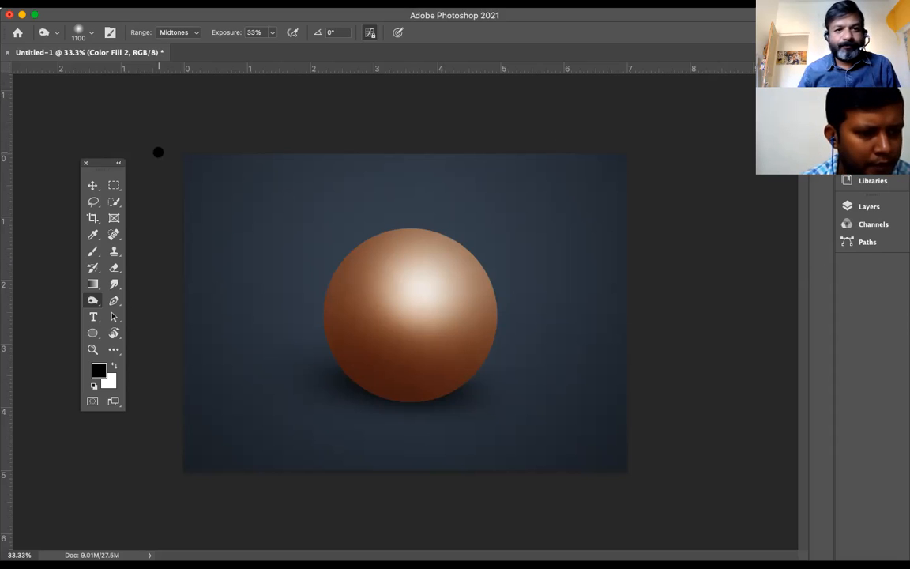
left_click_drag(109, 165, 3, 136)
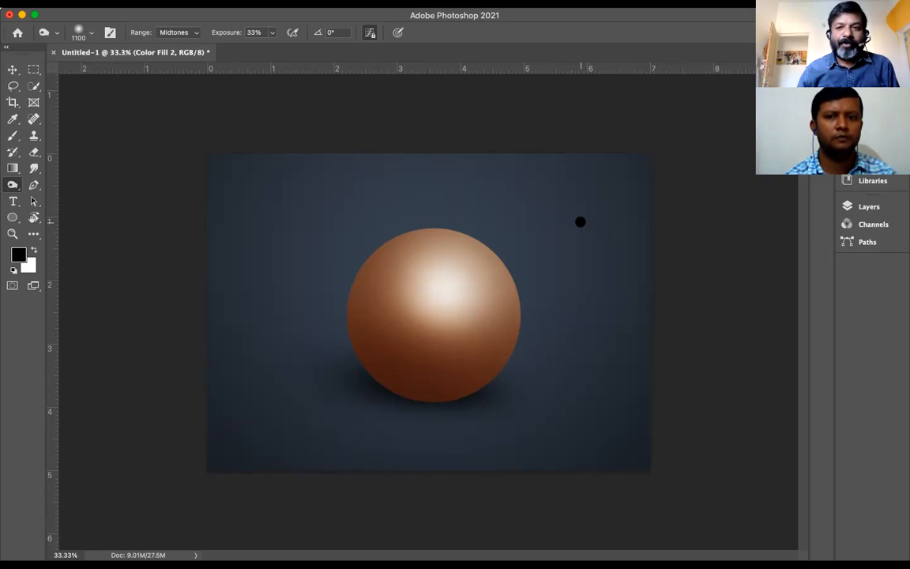
left_click(859, 210)
left_click(859, 210)
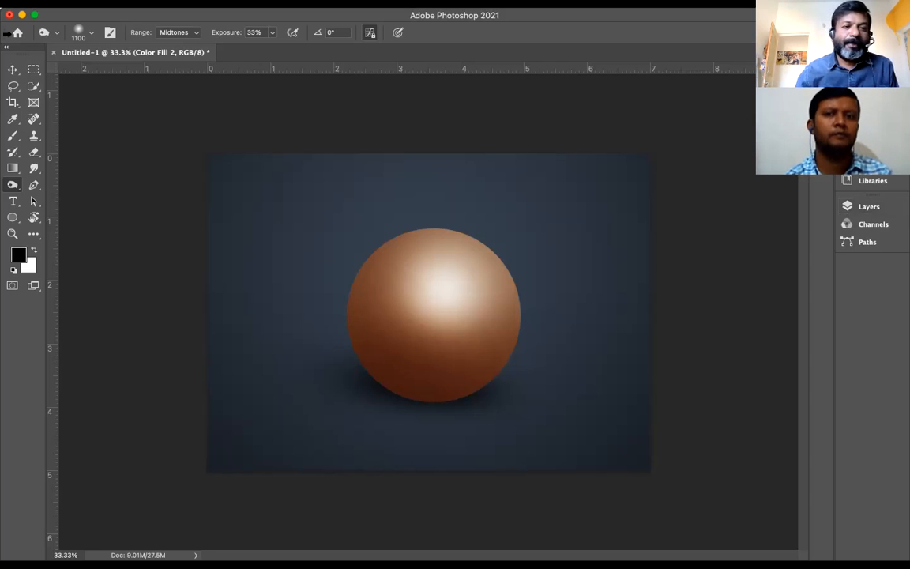
Set the foreground colour to mid grey (7d7d7d) and return to the Burn tool
left_click(18, 253)
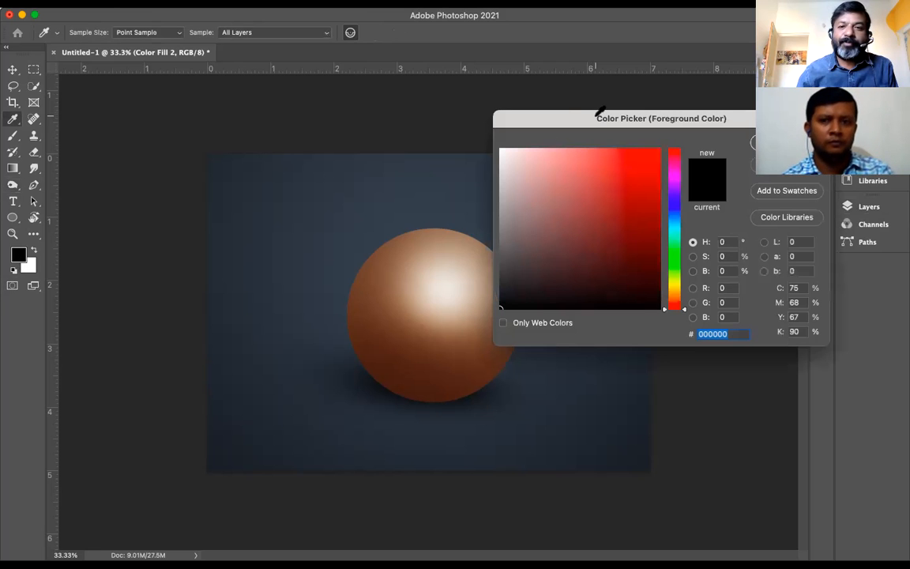
left_click_drag(598, 113, 701, 108)
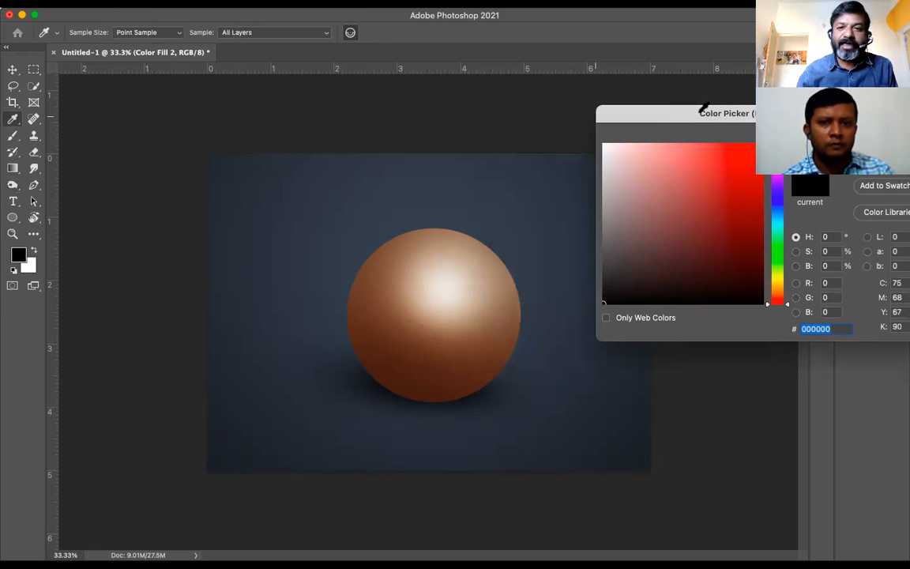
left_click(604, 145)
mouse_move(609, 285)
left_mouse_down()
mouse_move(598, 311)
mouse_move(564, 203)
mouse_move(591, 227)
left_mouse_up()
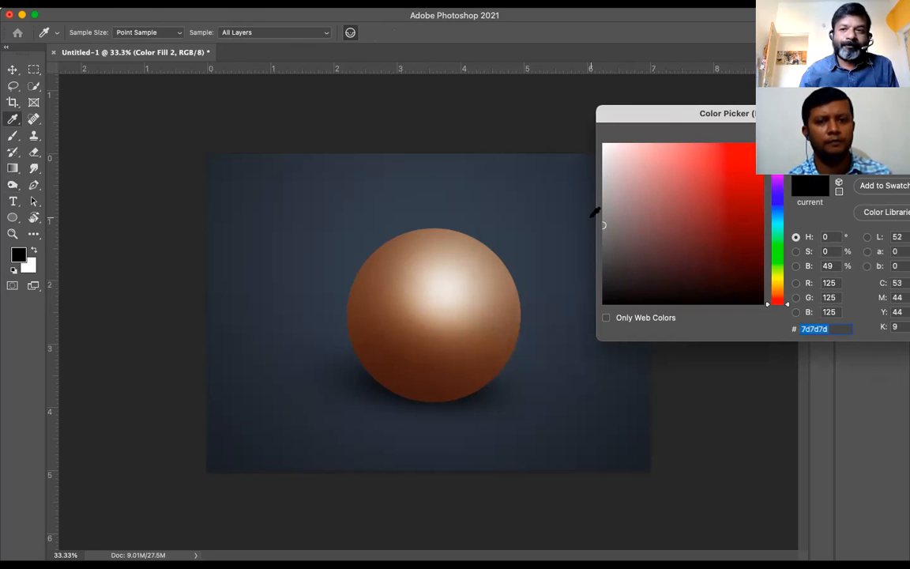
key("Return")
key("o")
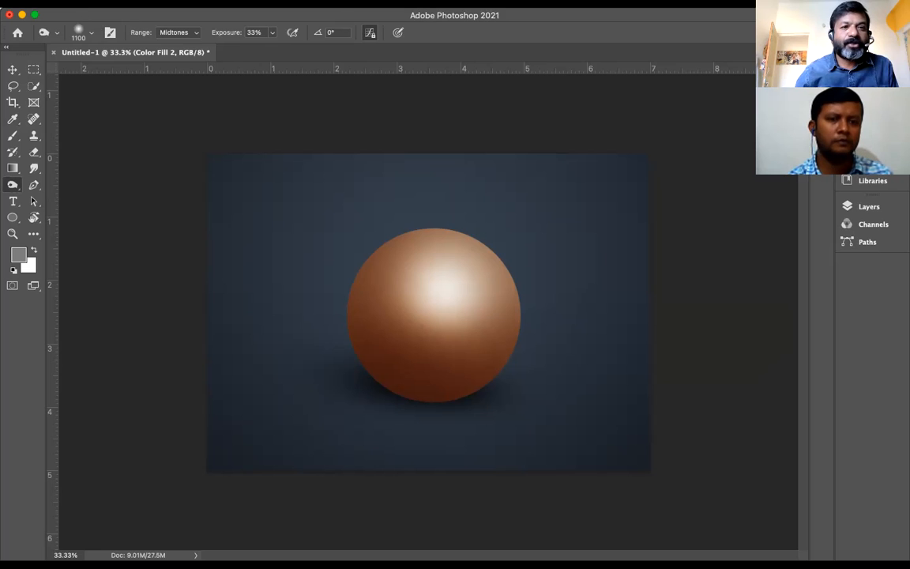
Open the photo 01.jpg from the classplus folder
left_click(107, 4)
left_click(125, 28)
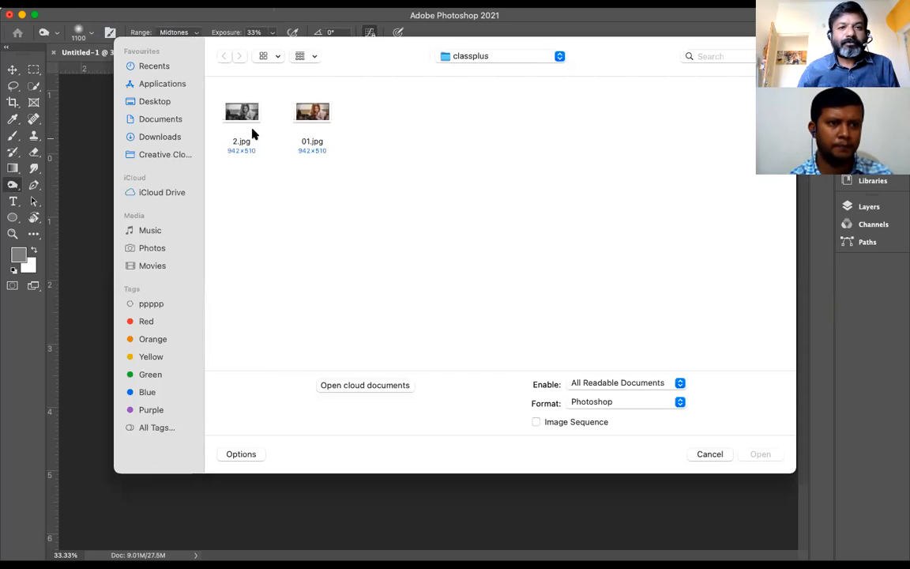
left_click(311, 109)
double_click(311, 112)
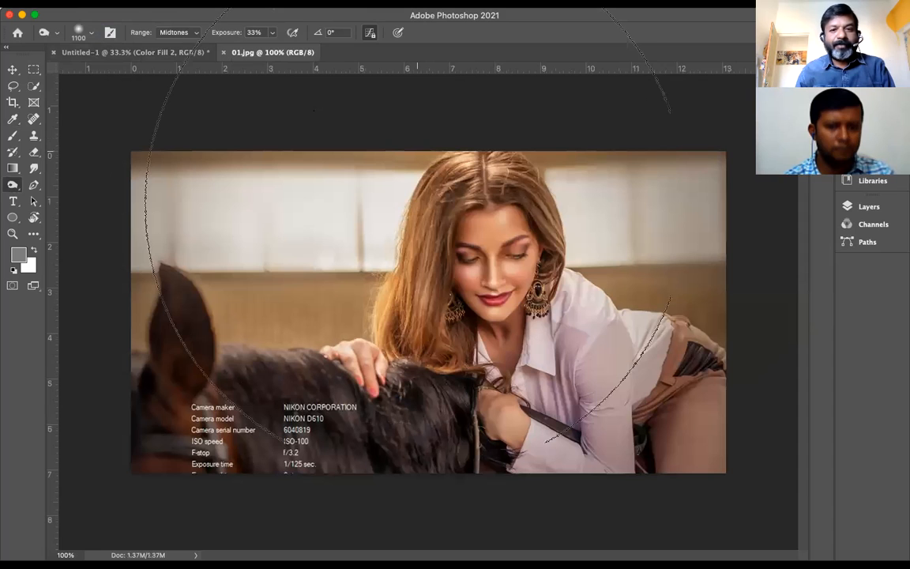
Examine the woman's face up close and try desaturating the photo, undoing the change to restore its colour
key("z")
left_click_drag(490, 281, 559, 372)
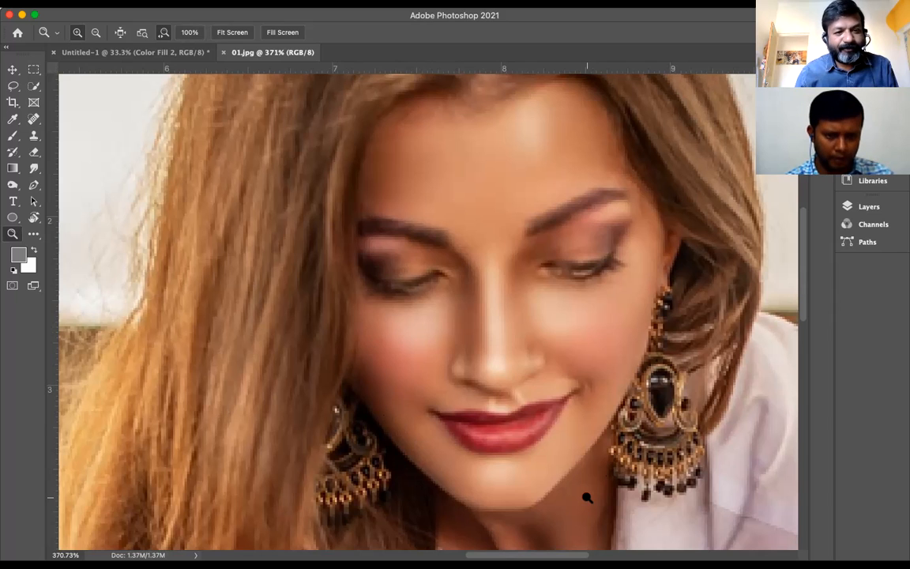
key("super+minus")
key("super+minus")
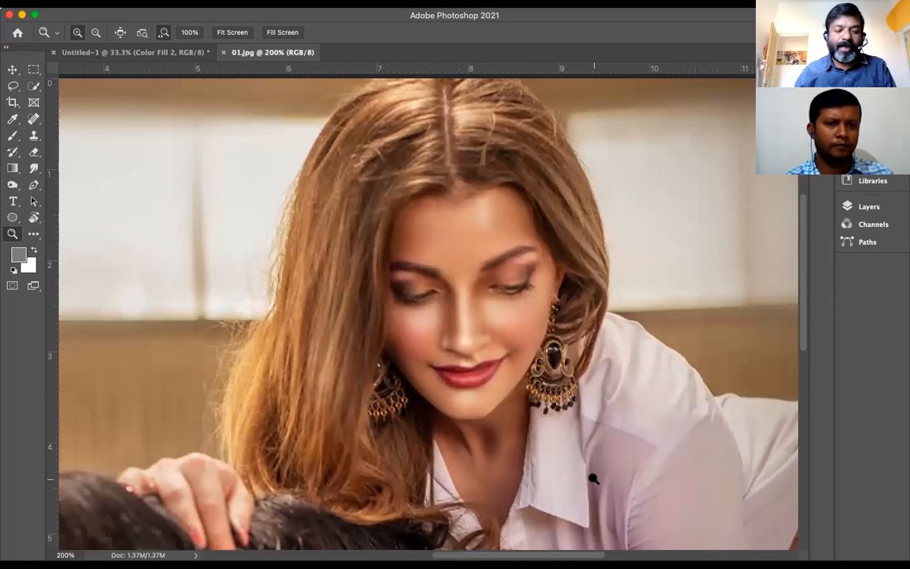
key("super+shift+u")
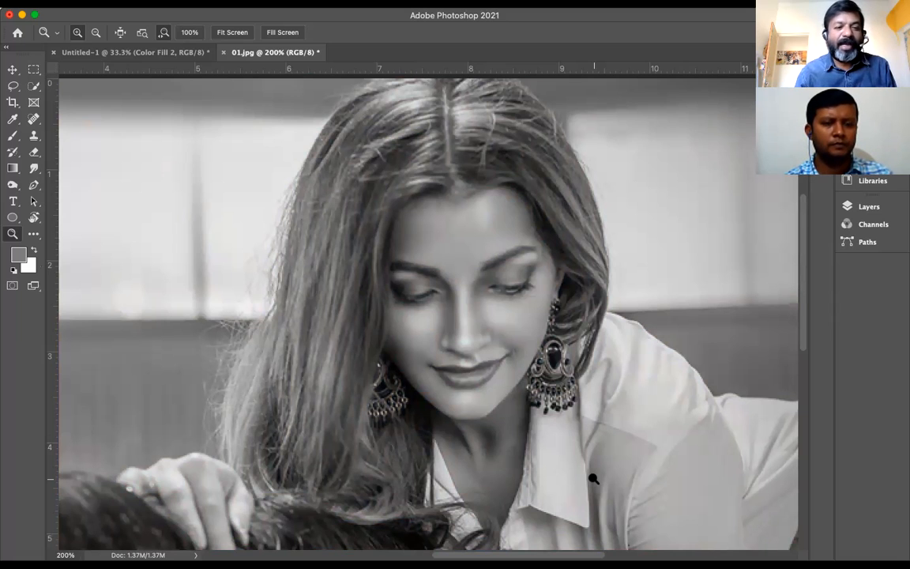
key("super+z")
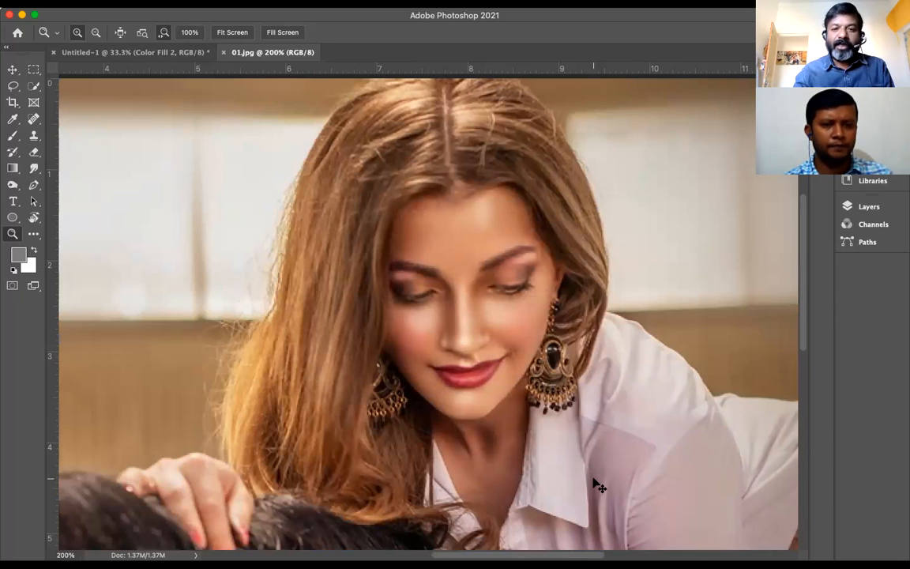
left_click(593, 479, "alt")
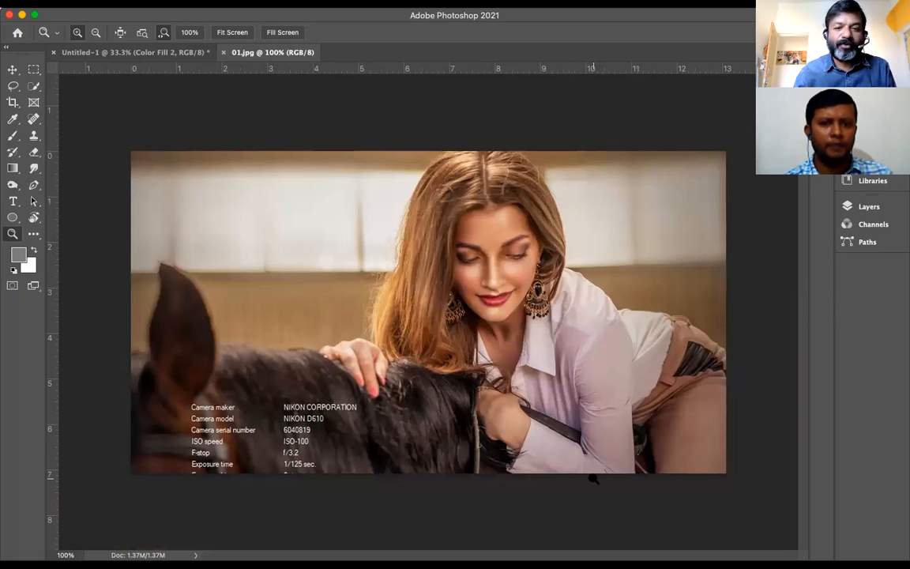
Add a new layer above the photo in Soft Light mode, filled with the neutral 50% gray
left_click(867, 206)
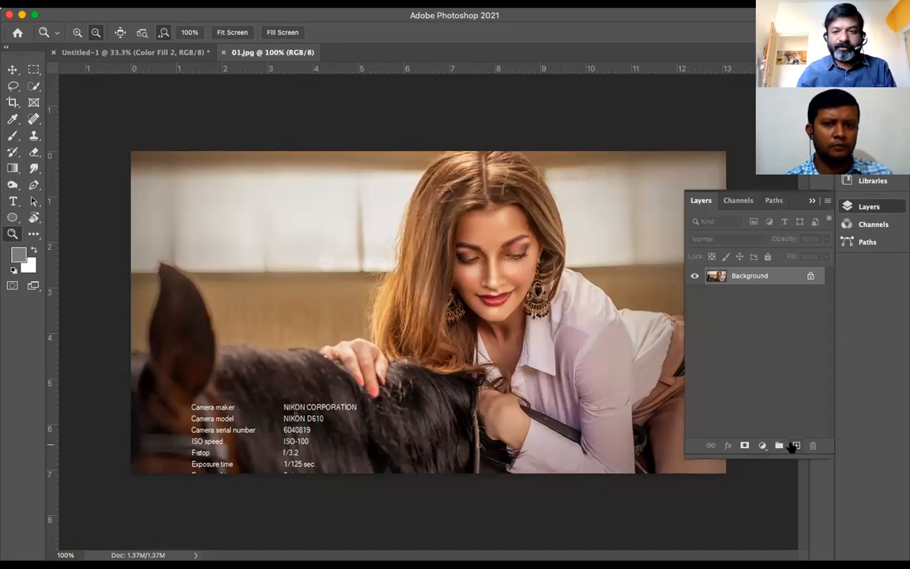
left_click(795, 445, "alt")
left_click(414, 139)
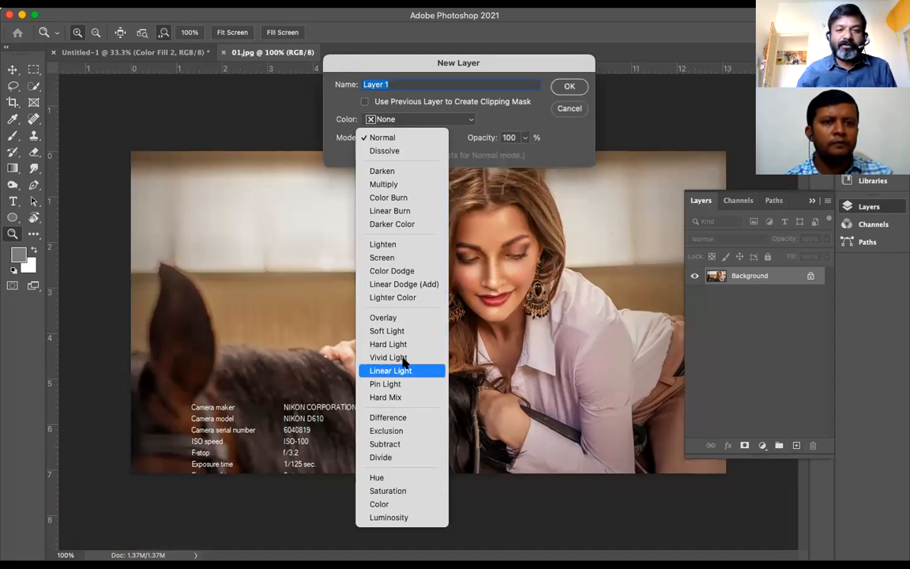
left_click(395, 332)
left_click(397, 157)
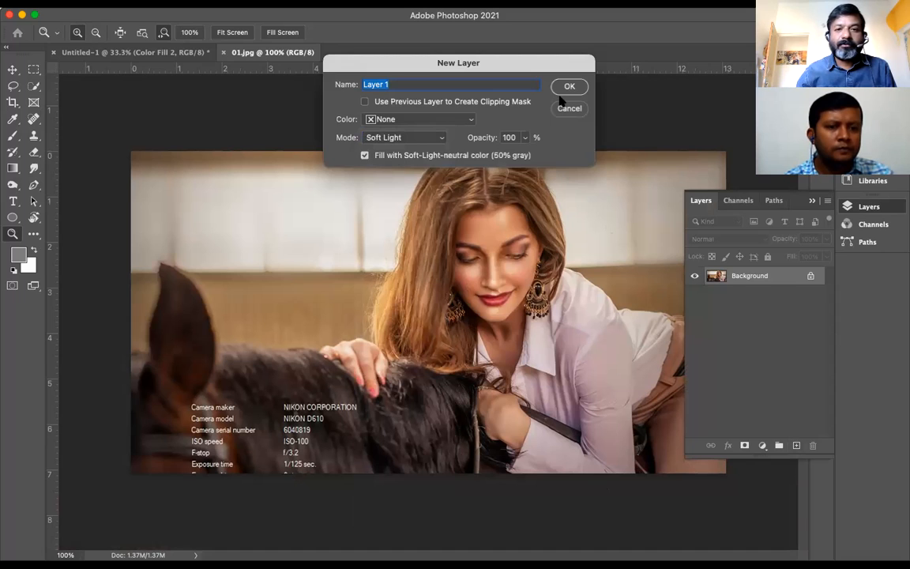
left_click(567, 87)
Brighten the woman's trouser leg on the gray layer using the Dodge tool with a much smaller brush, Midtones range and 50% exposure
left_click(15, 185)
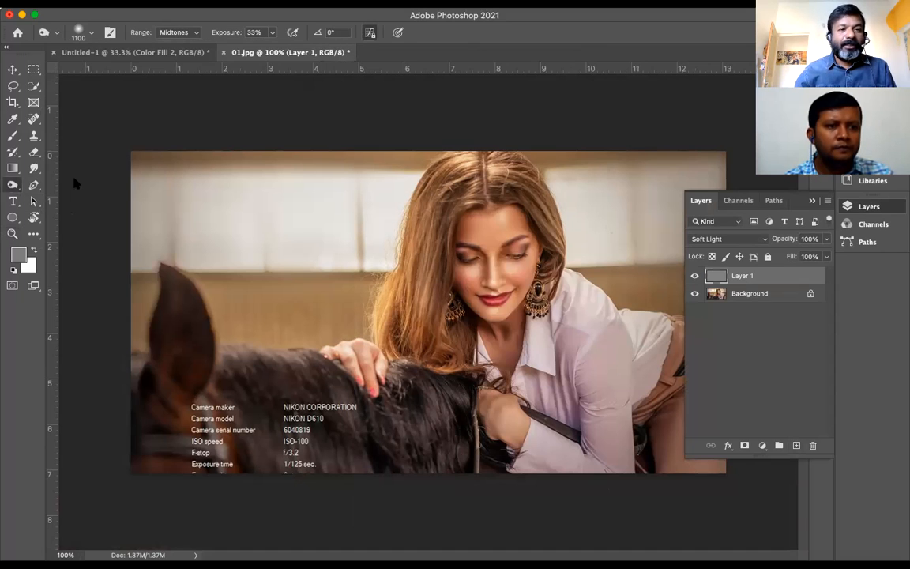
left_click(79, 186)
key("bracketleft")
key("bracketleft")
key("bracketleft")
key("bracketleft")
key("bracketleft")
key("bracketleft")
key("bracketleft")
key("bracketleft")
key("bracketleft")
key("bracketleft")
key("bracketleft")
key("bracketleft")
key("bracketleft")
key("bracketleft")
key("bracketleft")
key("bracketleft")
key("bracketleft")
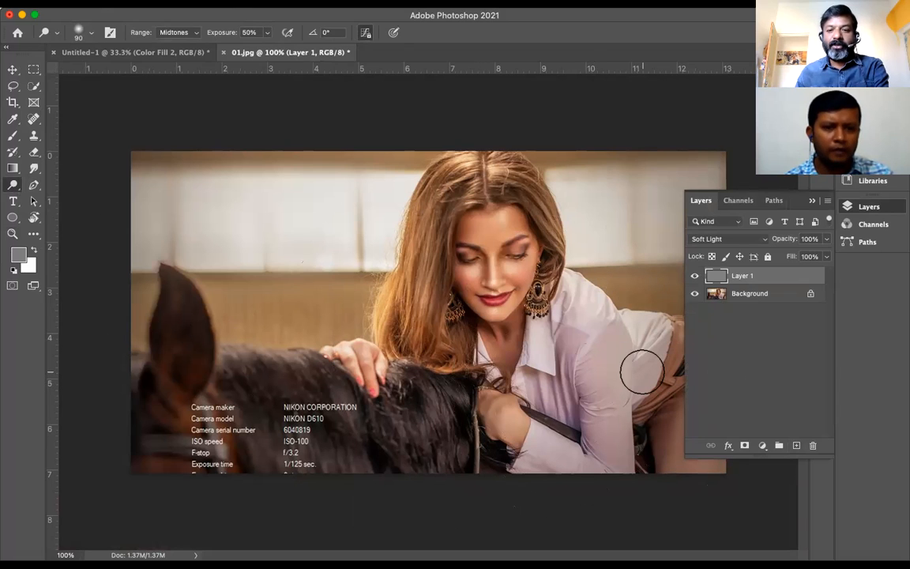
key("Tab")
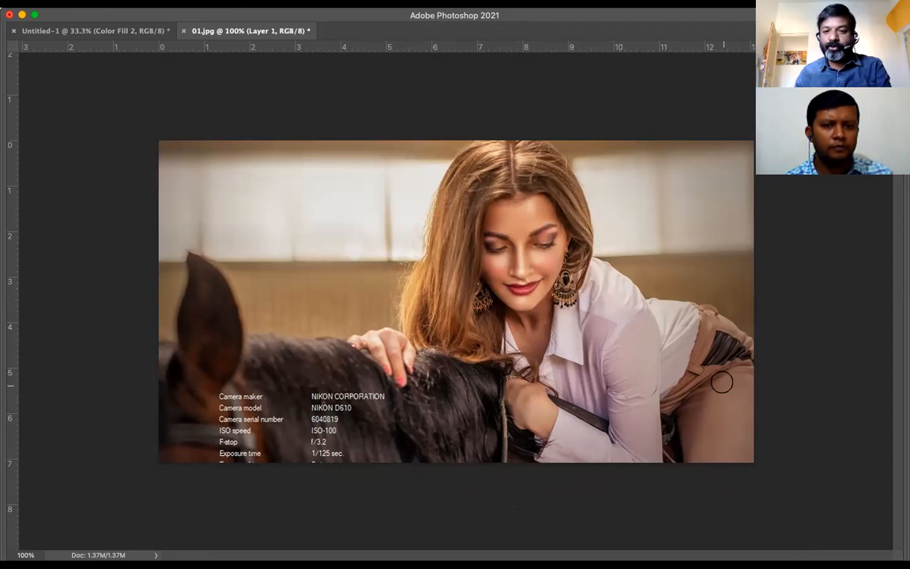
mouse_move(718, 400)
left_mouse_down()
mouse_move(704, 474)
mouse_move(713, 469)
left_mouse_up()
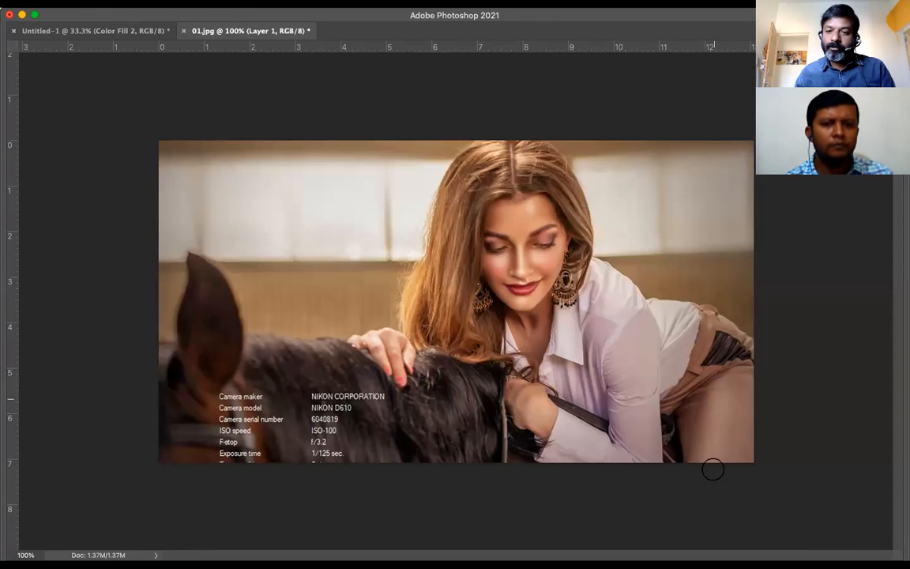
left_click_drag(730, 369, 695, 515)
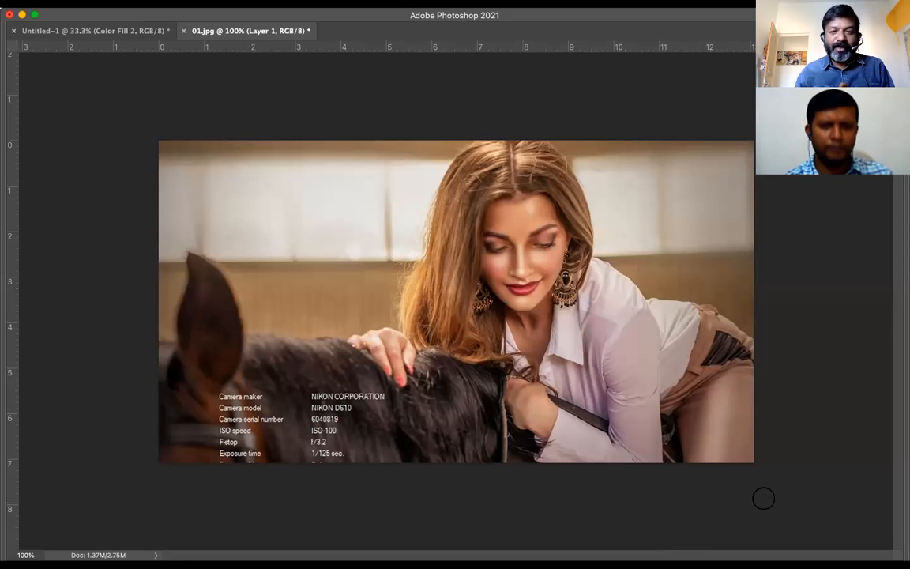
Dodge highlights along the woman's white shirt sleeve with a 35 px brush
left_click_drag(629, 335, 638, 440)
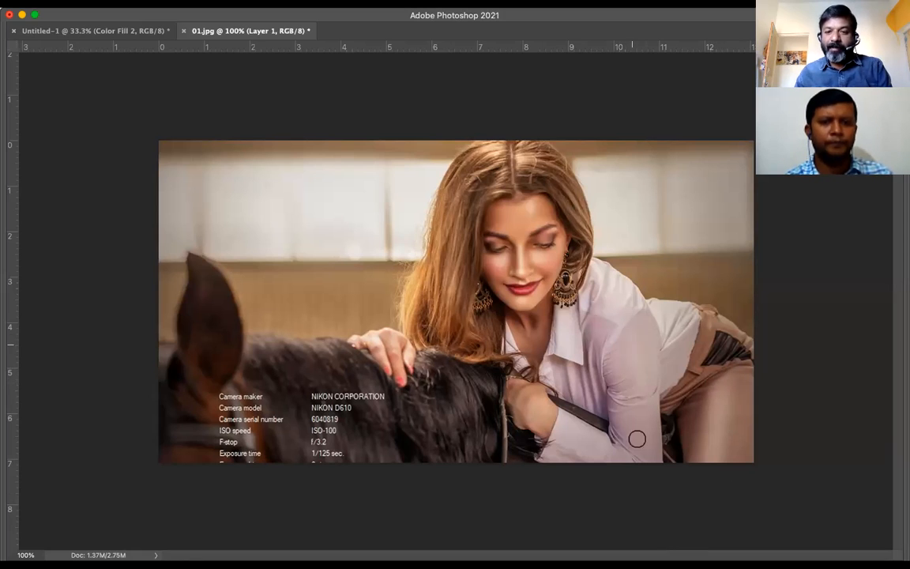
mouse_move(639, 322)
left_mouse_down()
mouse_move(638, 437)
mouse_move(629, 322)
mouse_move(649, 421)
mouse_move(632, 338)
mouse_move(645, 457)
mouse_move(634, 339)
mouse_move(622, 461)
left_mouse_up()
left_click_drag(636, 346, 639, 475)
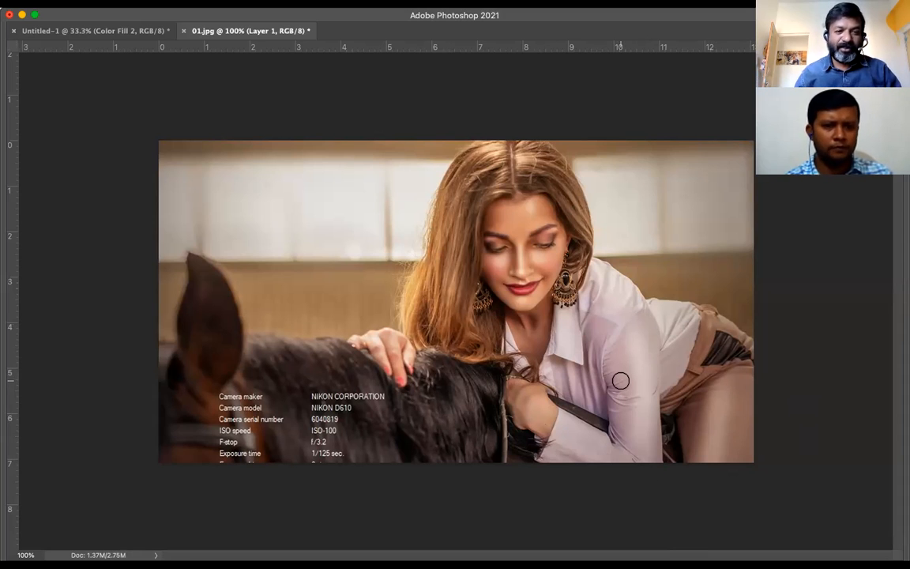
Switch to the Burn tool and reduce its brush to 90 px for darkening areas on the gray layer
key("Tab")
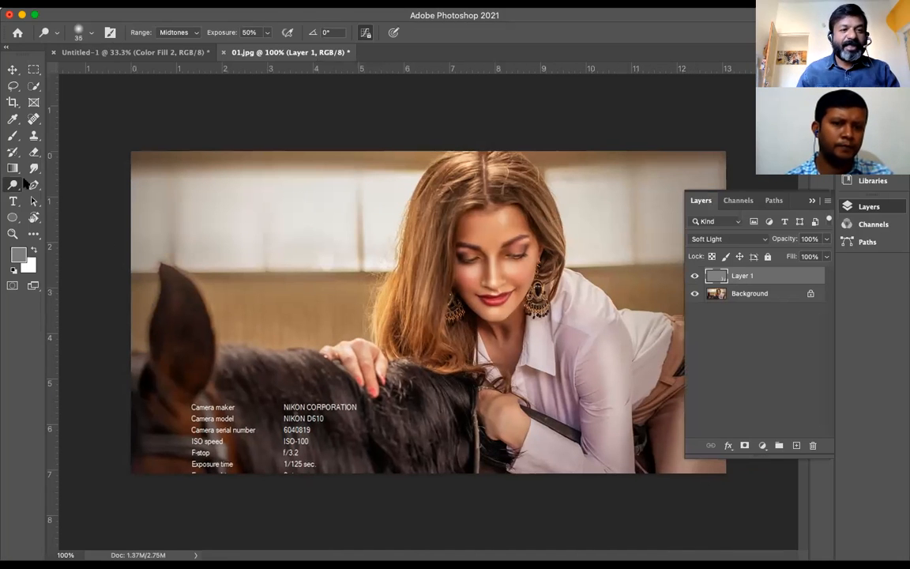
left_click_drag(14, 186, 60, 180)
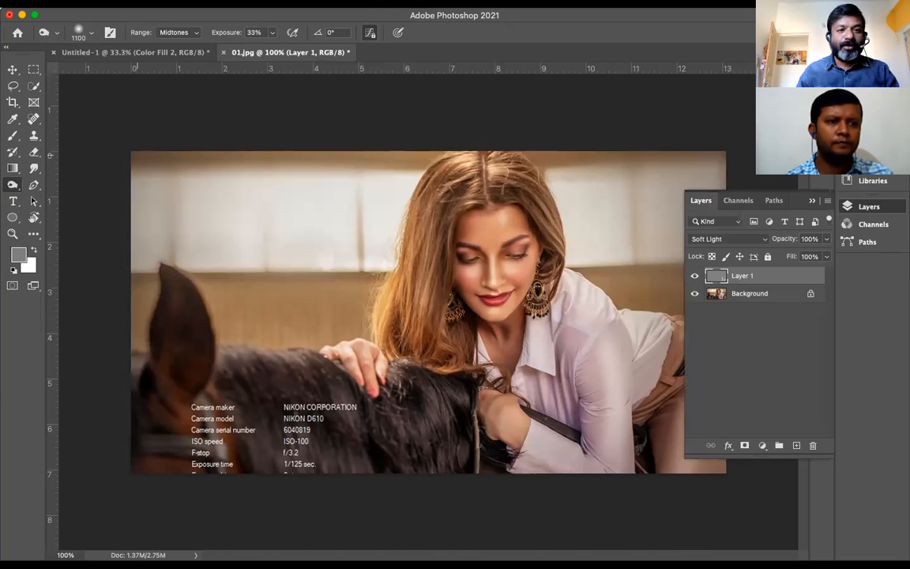
key("bracketleft")
key("bracketleft")
key("bracketleft")
key("bracketleft")
key("bracketleft")
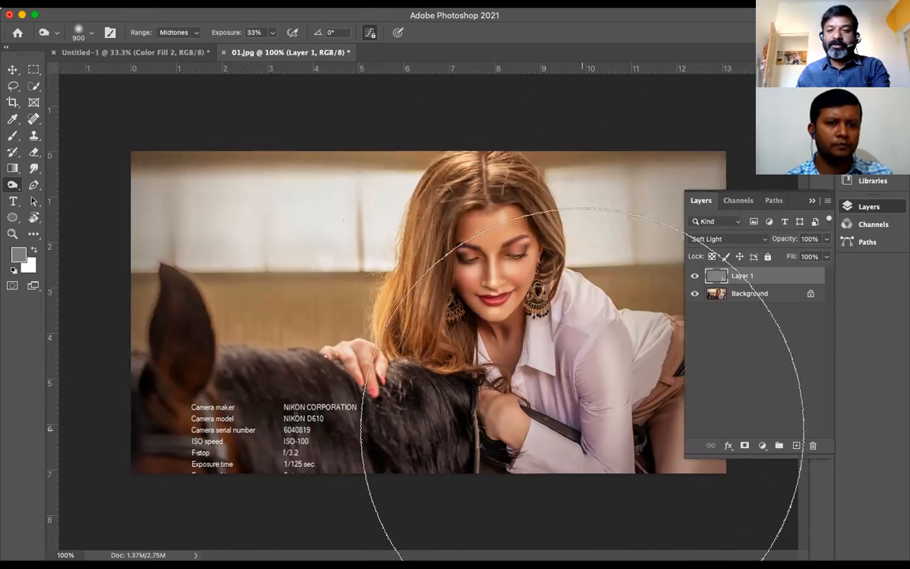
key("bracketleft")
key("bracketleft")
key("bracketleft")
key("bracketleft")
key("bracketleft")
key("bracketleft")
key("bracketleft")
key("bracketleft")
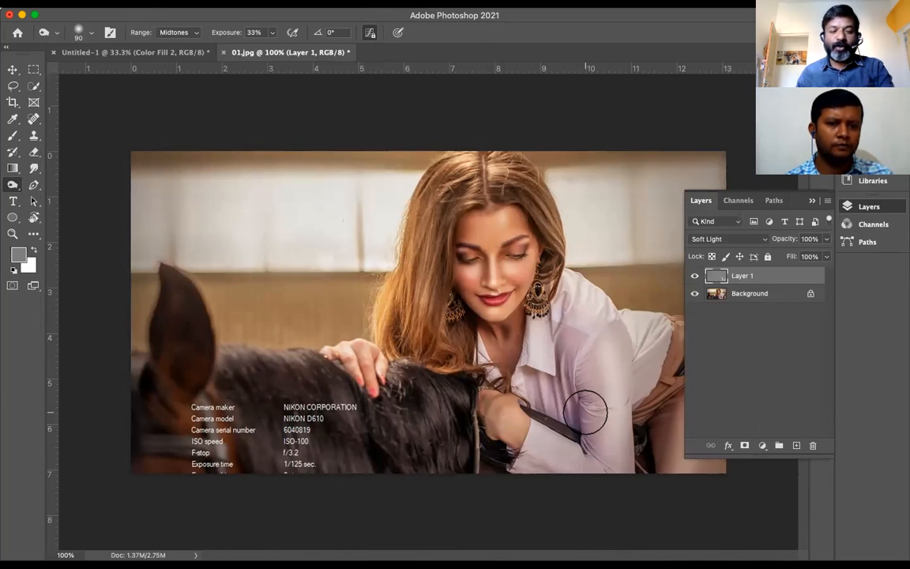
key("Tab")
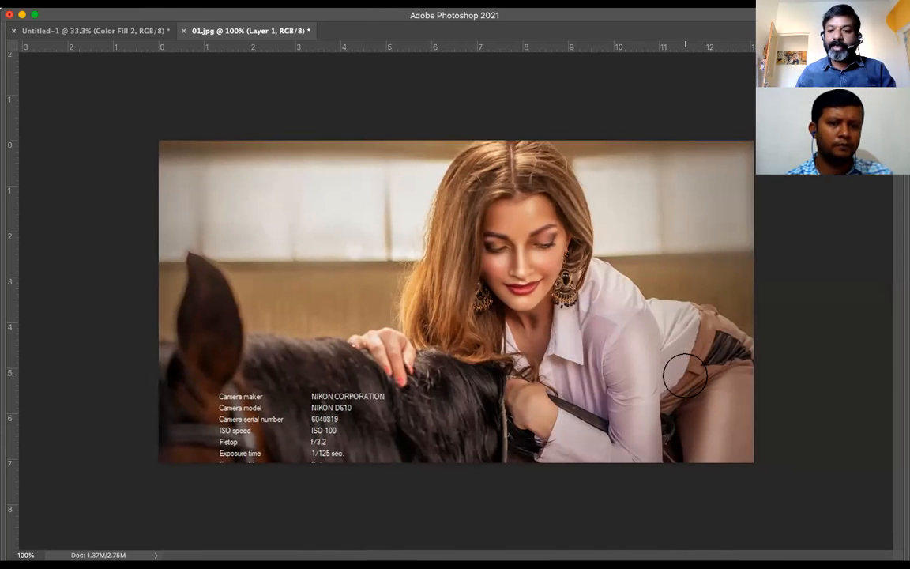